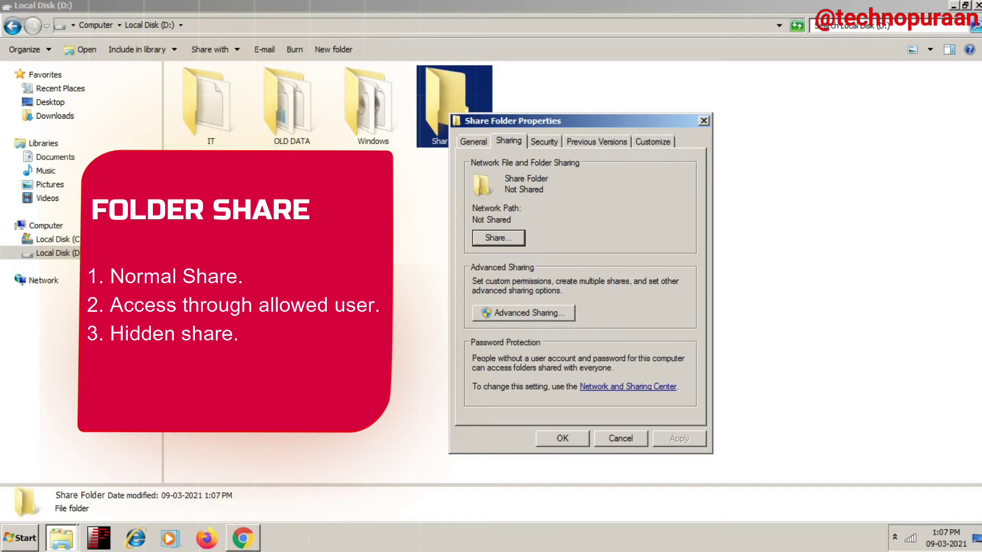
Step: Move the properties window aside and subscribe to the channel with all notifications on
drag(563, 120, 577, 58)
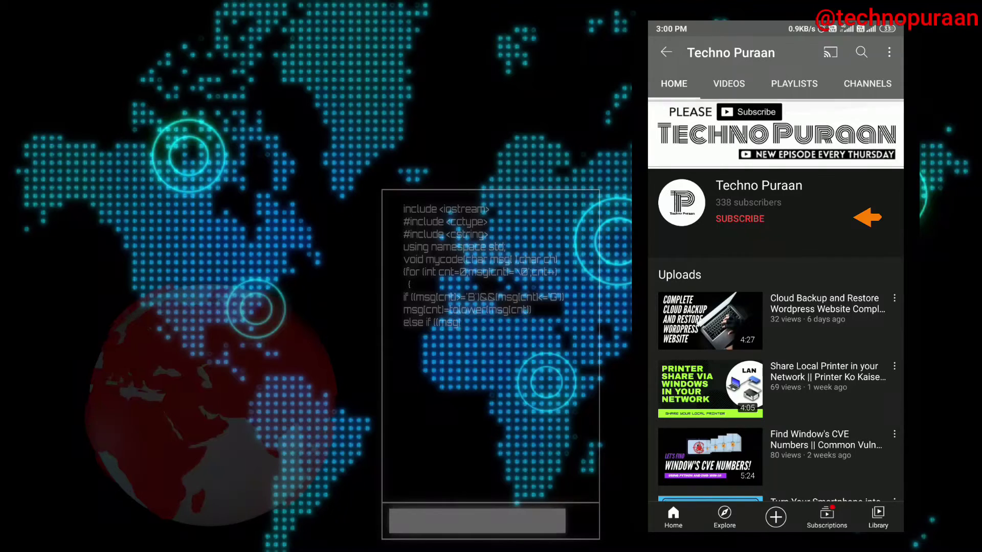
click(745, 217)
click(883, 211)
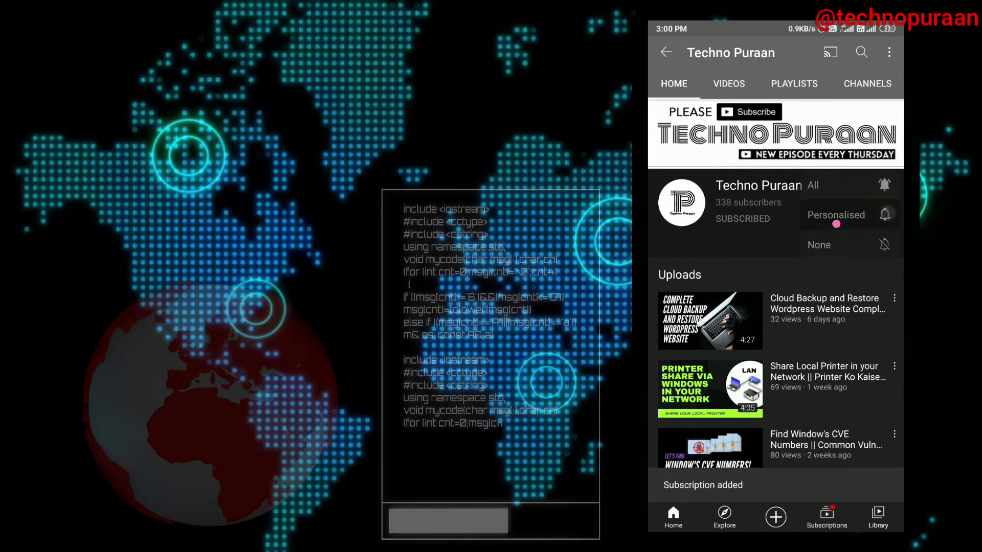
click(813, 185)
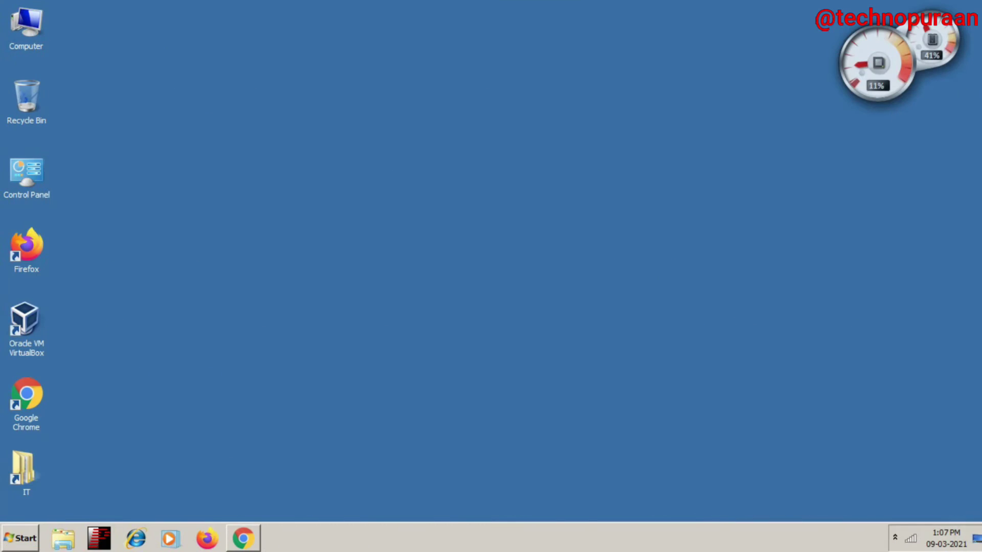
Step: Refresh the desktop repeatedly from its right-click menu
right_click(522, 206)
click(568, 237)
right_click(550, 182)
key(Return)
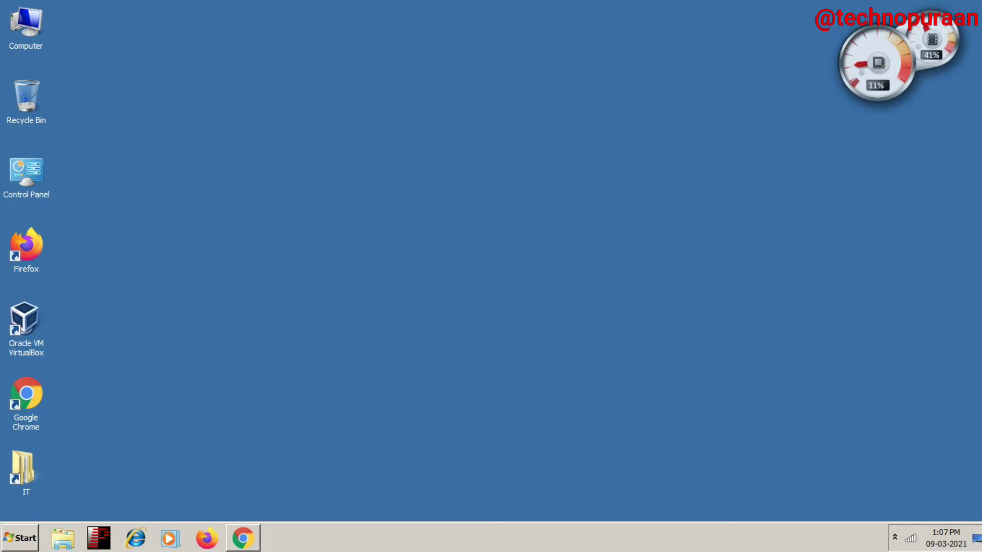
right_click(521, 206)
click(568, 238)
right_click(549, 181)
click(578, 214)
right_click(522, 205)
click(567, 238)
right_click(550, 181)
click(577, 213)
right_click(442, 196)
click(472, 228)
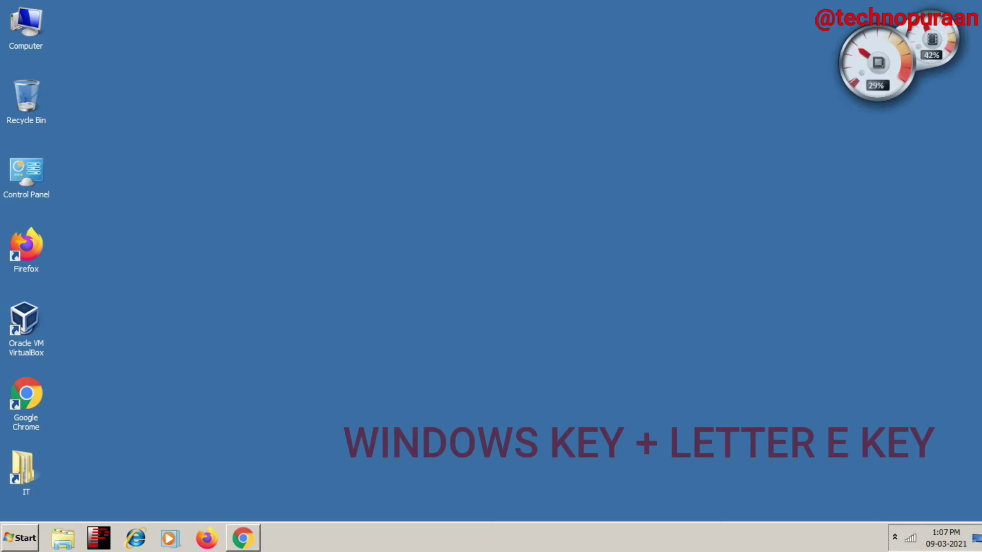
Step: Open the Computer view with Windows+E, close it, and reopen it
key(super+e)
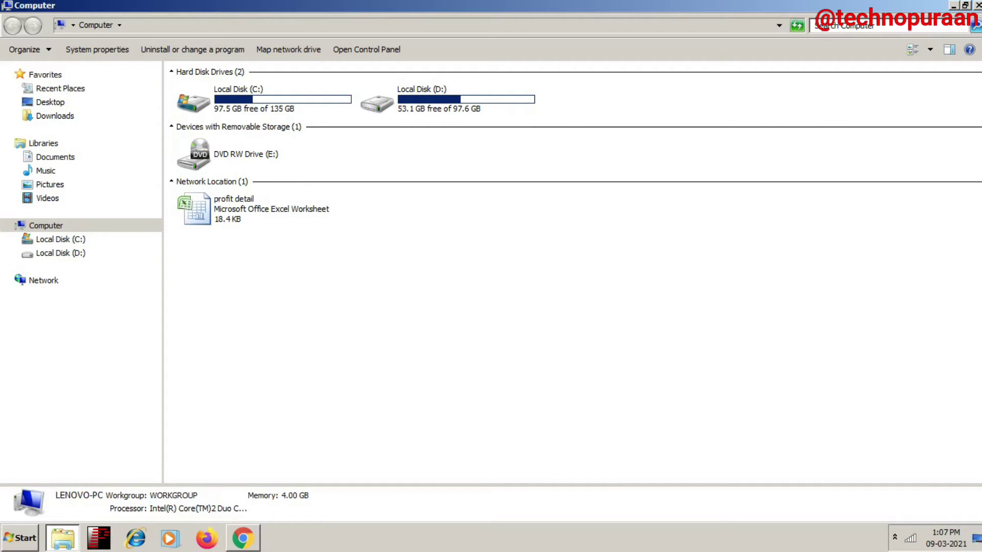
click(978, 5)
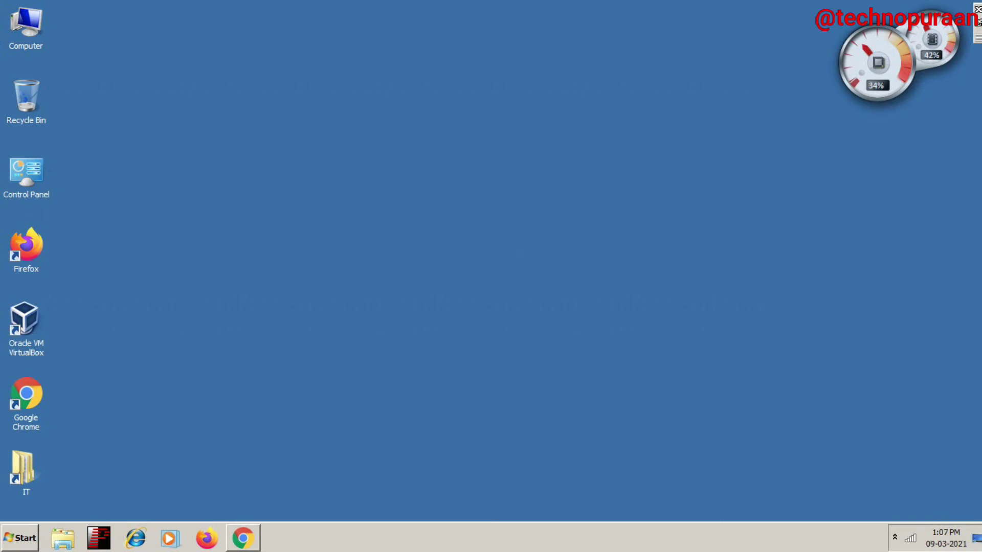
key(super+e)
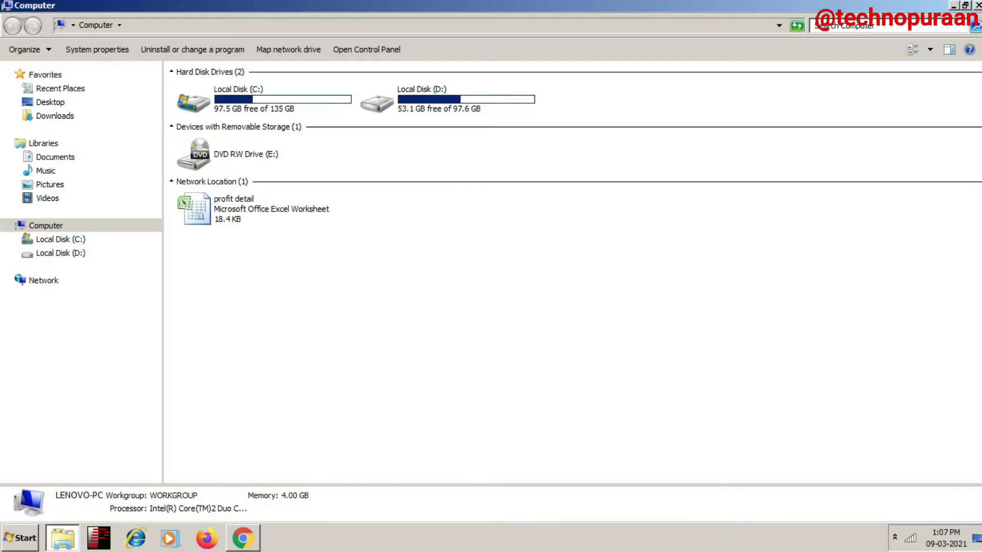
Step: Open Local Disk (D:), create a new folder, then permanently delete it
double_click(377, 103)
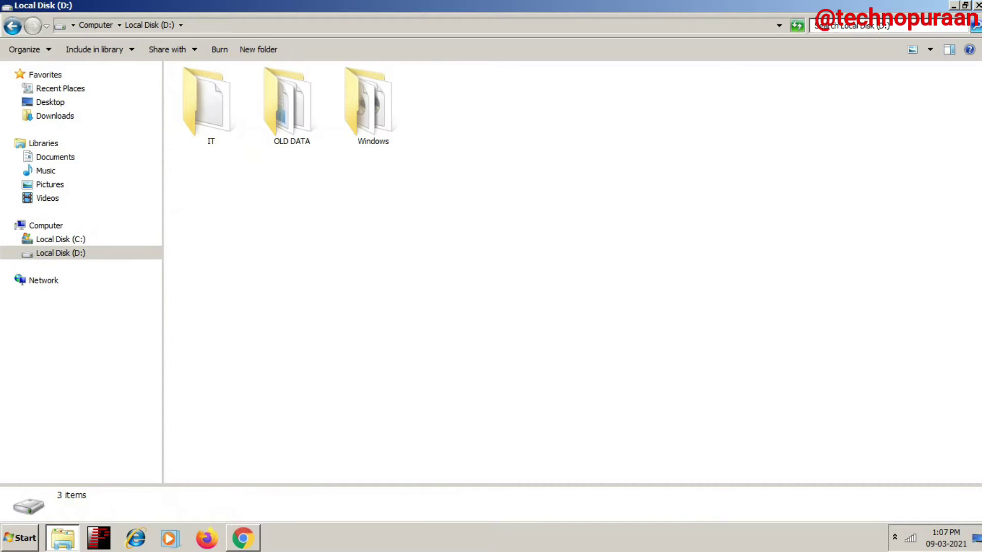
key(ctrl+shift+n)
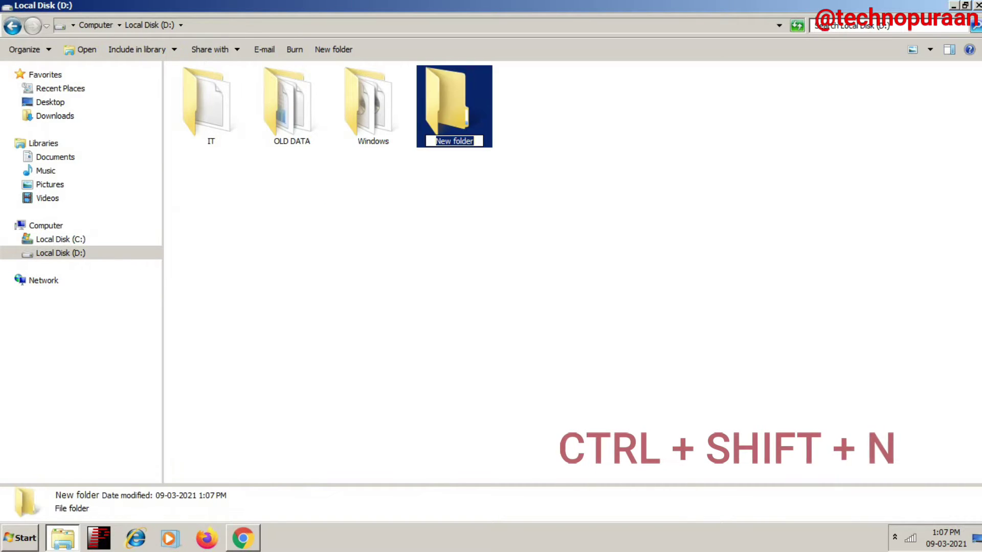
key(Return)
key(shift+Delete)
key(Return)
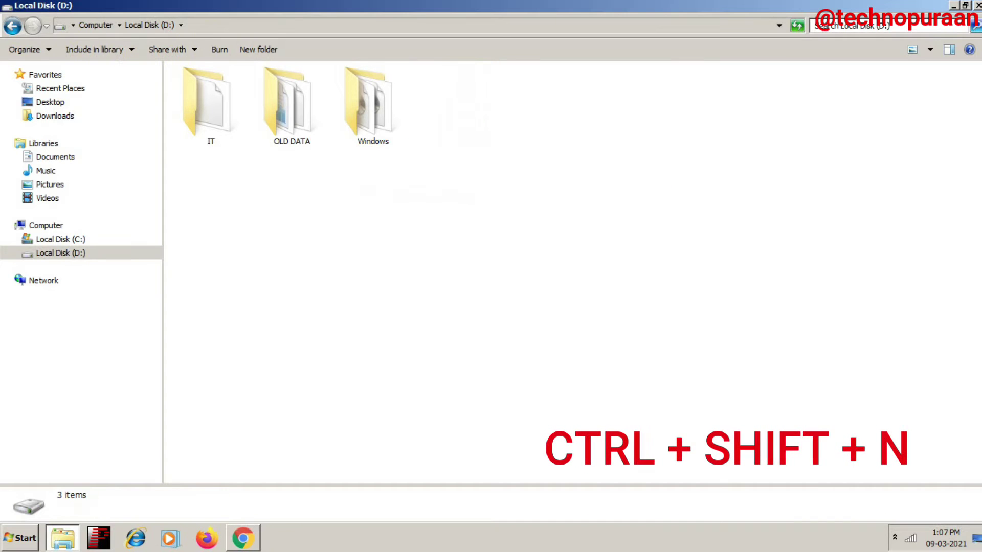
Step: Create a folder named 'Share Folder' on D: from the New context menu
right_click(504, 157)
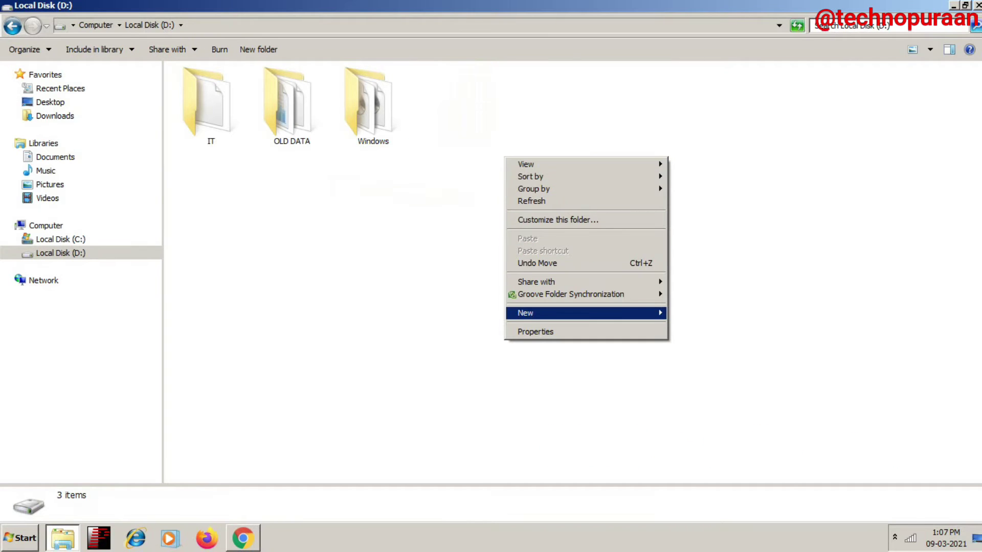
mouse_move(562, 313)
key(Return)
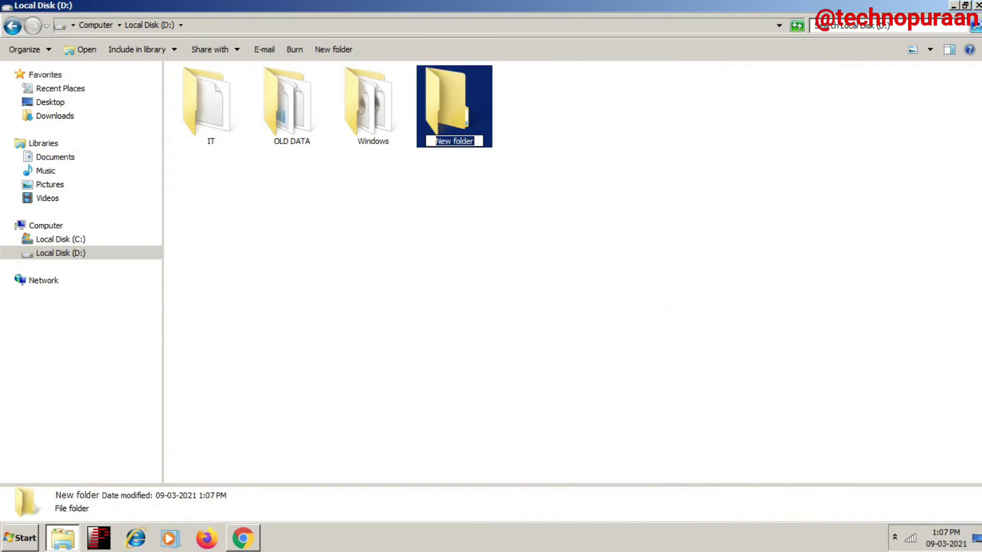
text(Share Folder)
key(Return)
right_click(449, 113)
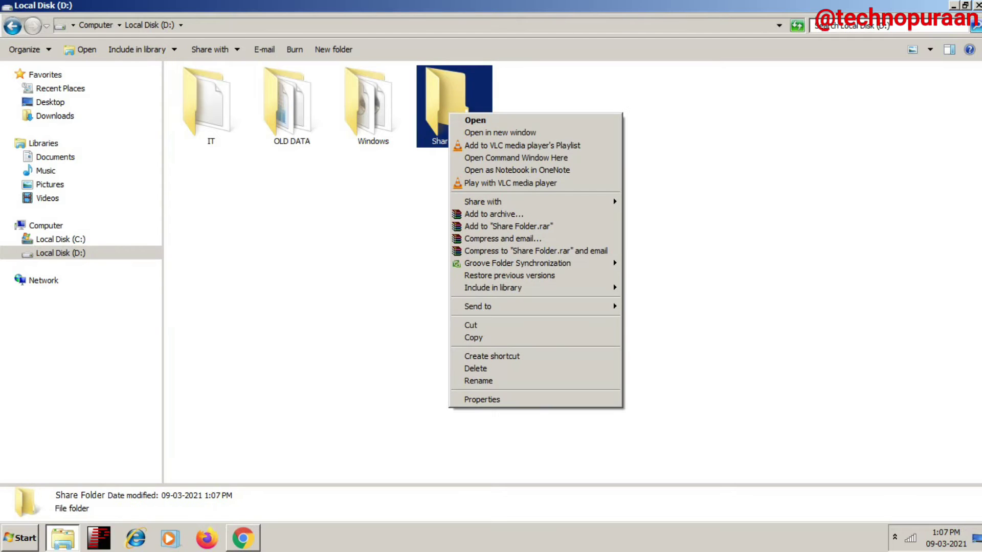
Step: In Share Folder's Advanced Sharing, tick Share this folder and bring up its Permissions
click(482, 399)
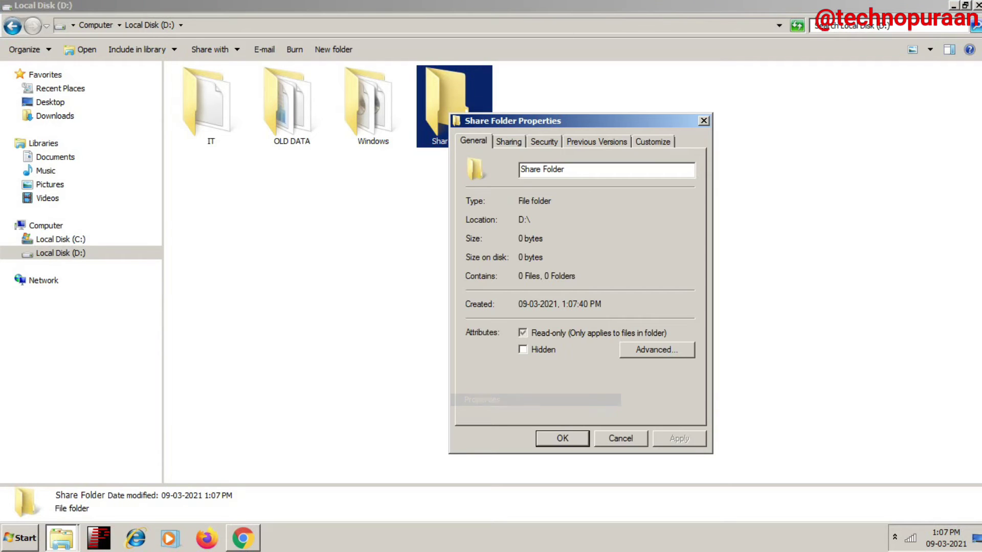
click(509, 141)
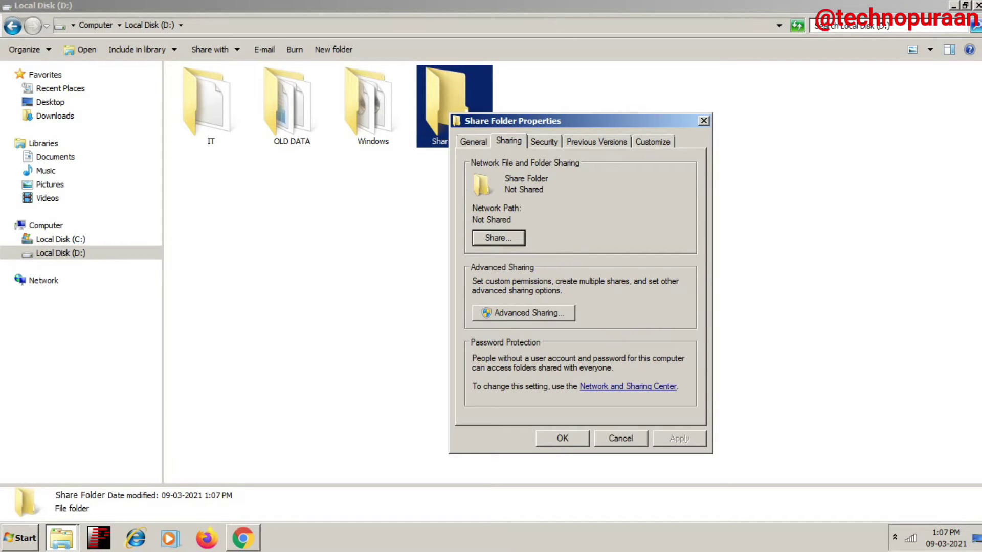
drag(562, 120, 577, 59)
click(539, 250)
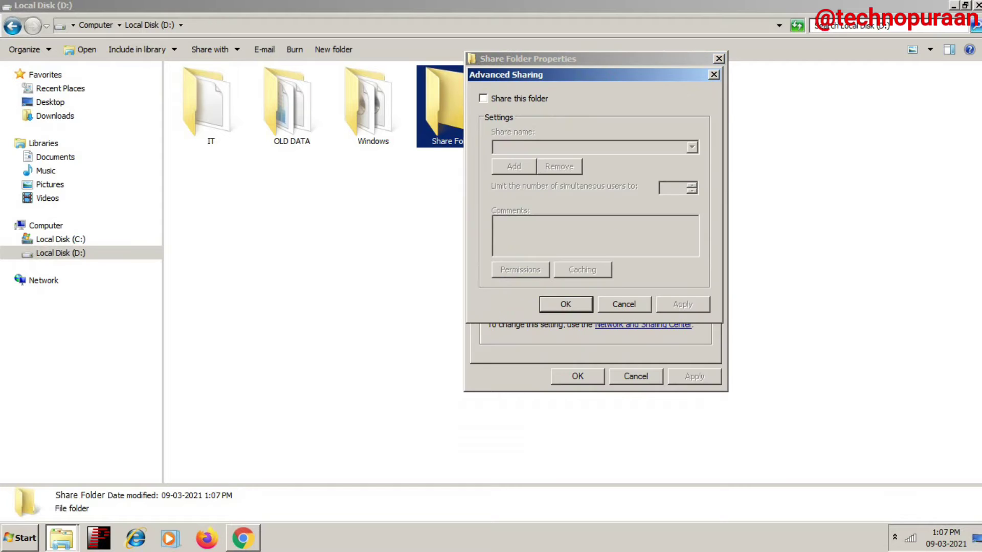
key(alt+s)
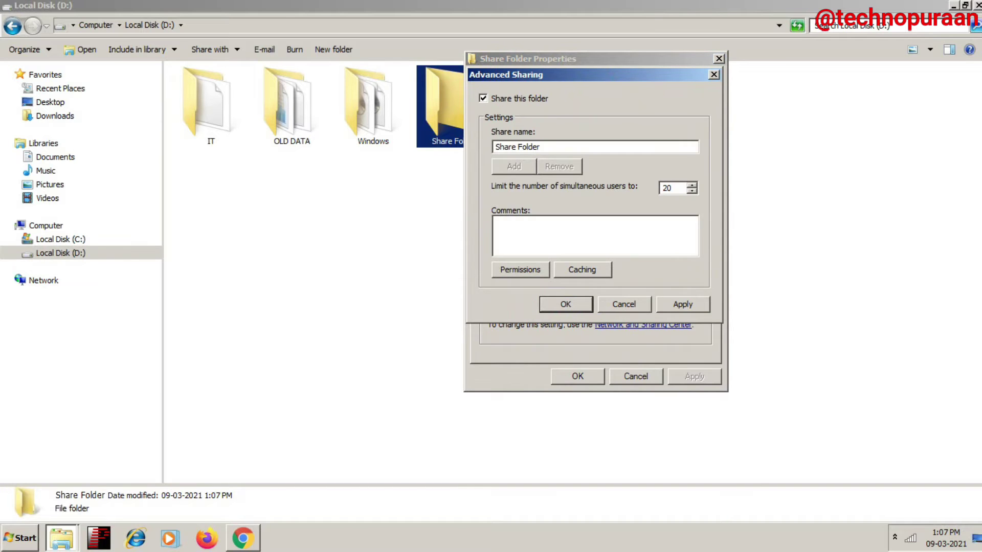
drag(506, 74, 614, 93)
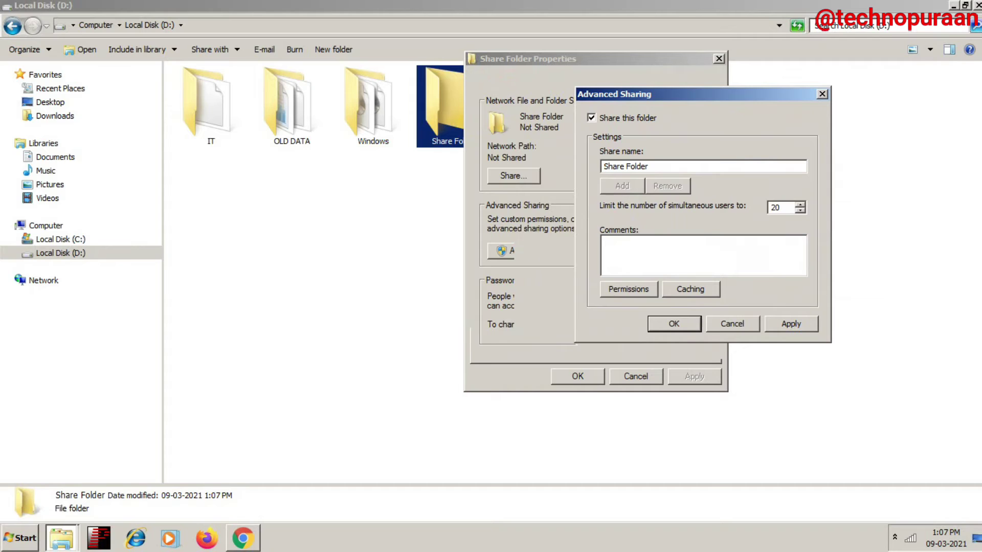
key(alt+p)
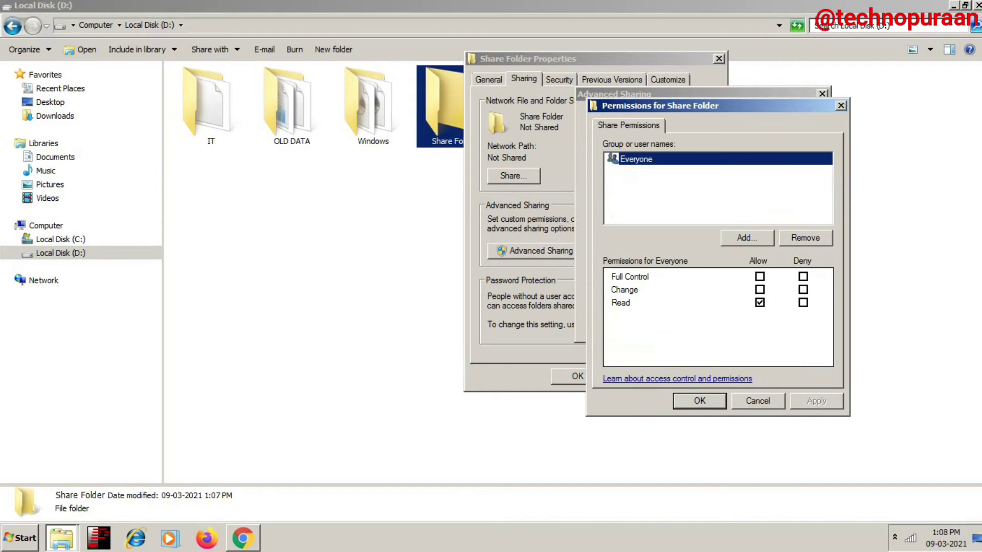
Step: Allow Everyone Full Control, set up the $D$ share for Everyone, and apply the sharing
click(760, 276)
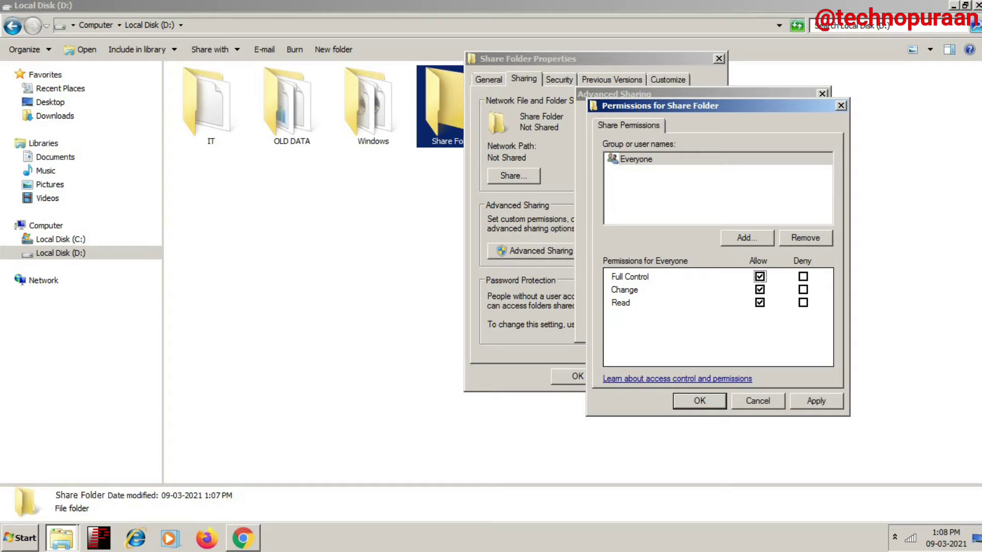
key(shift+Tab)
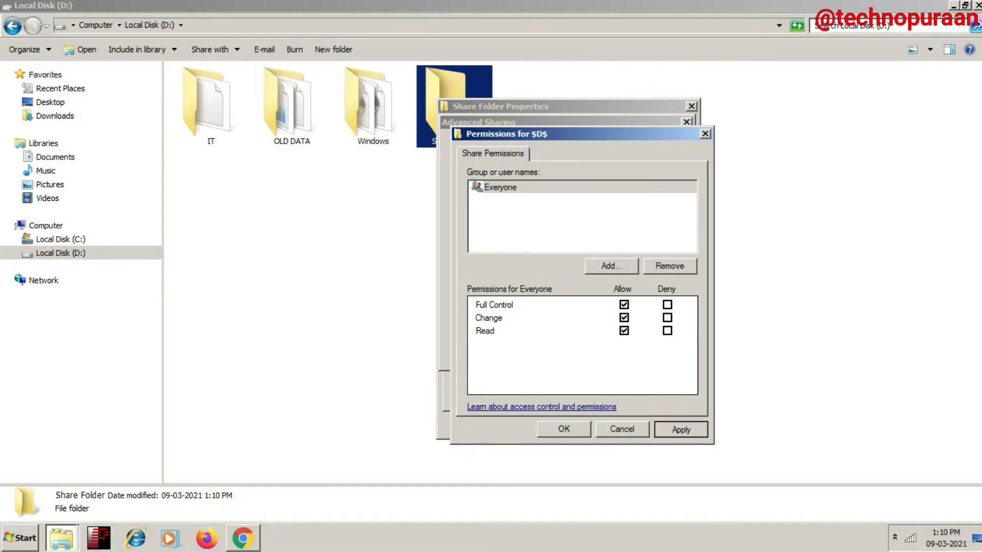
click(512, 186)
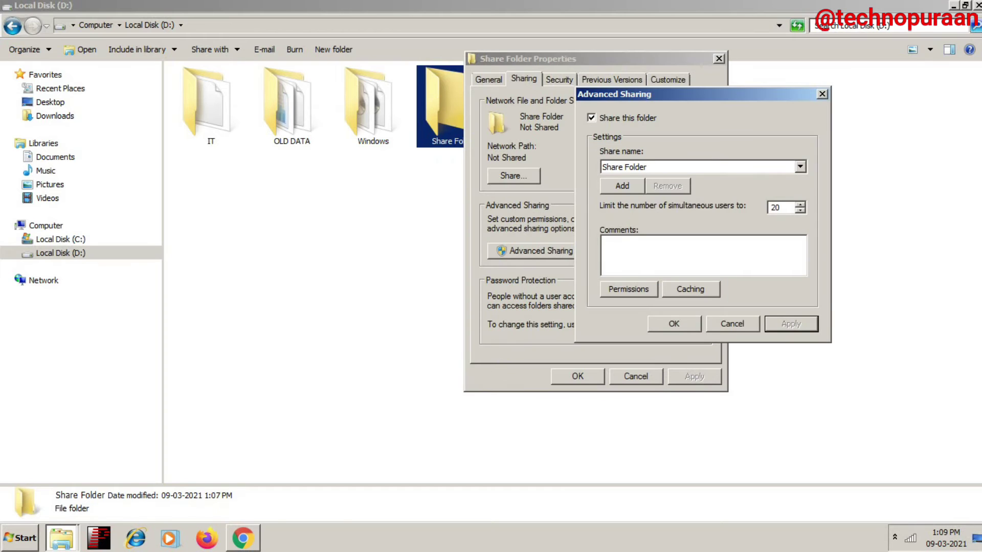
key(Return)
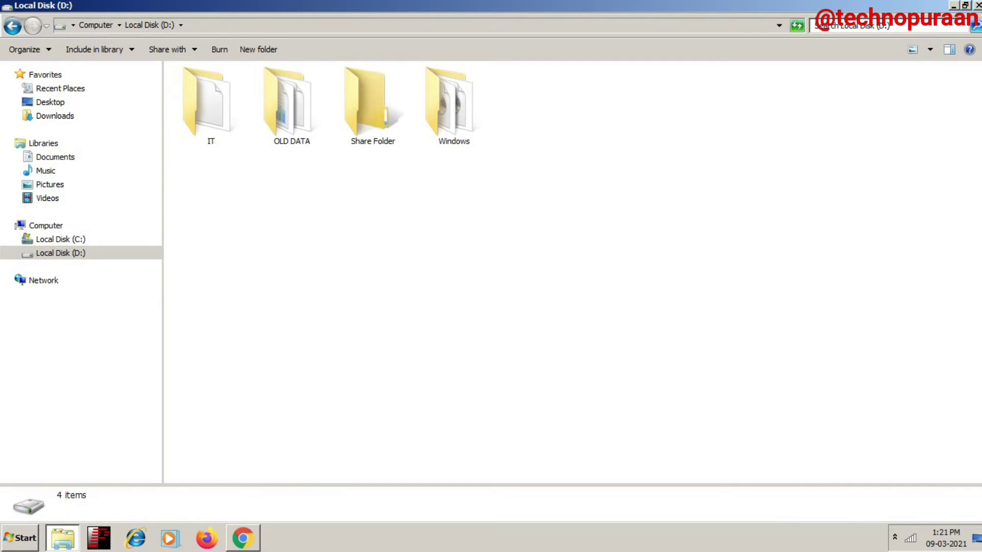
Step: From the tray network icon, reach Network and Sharing Center's advanced sharing settings and review them
right_click(910, 538)
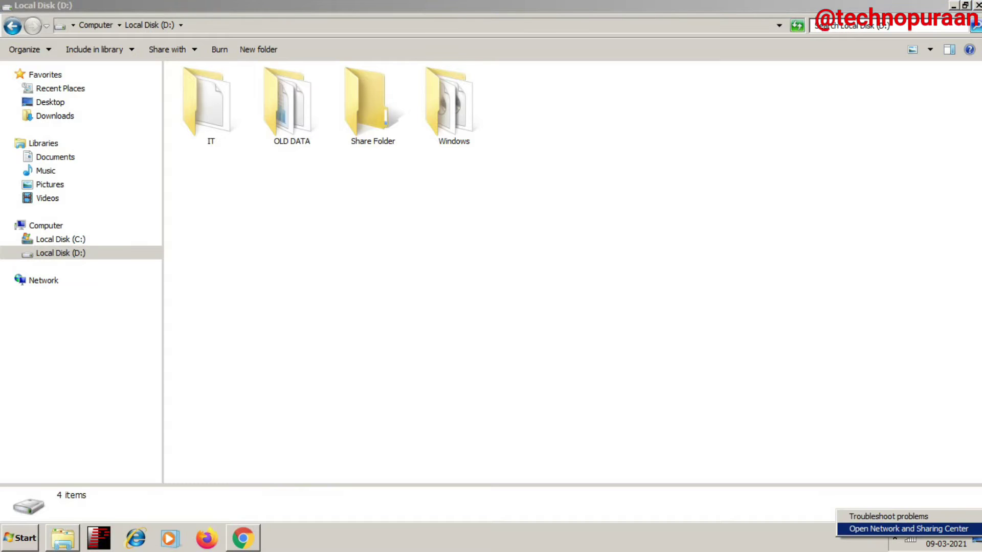
click(898, 528)
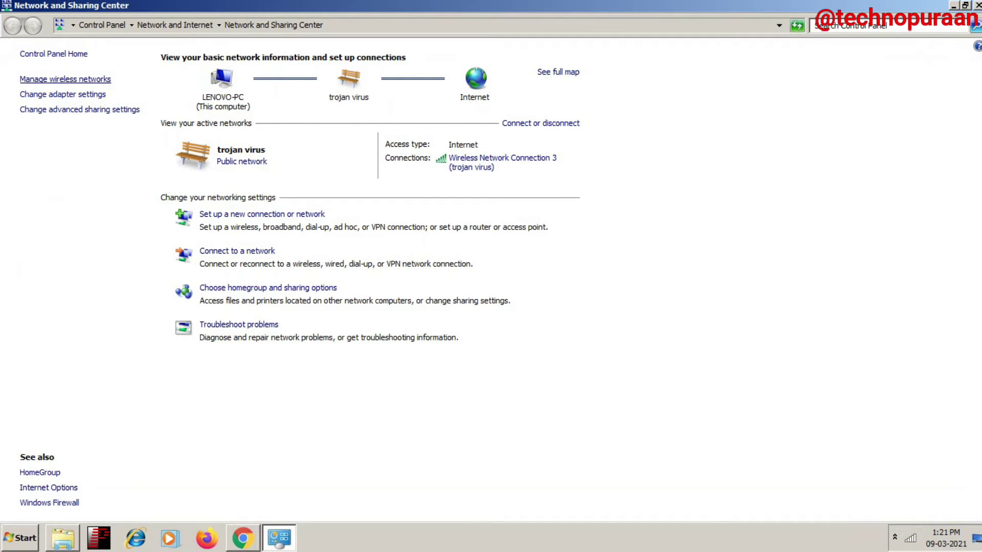
click(79, 109)
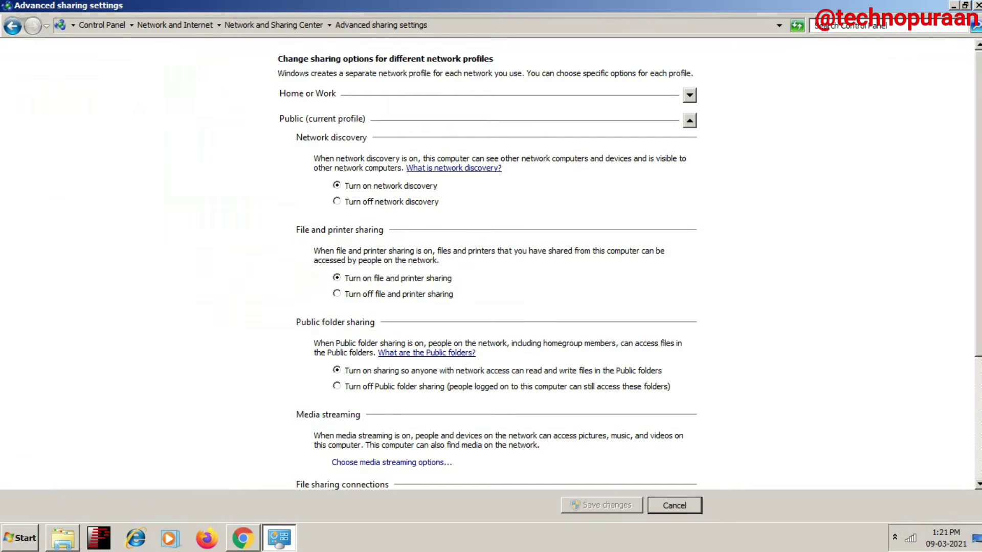
scroll(491, 263, down, 5)
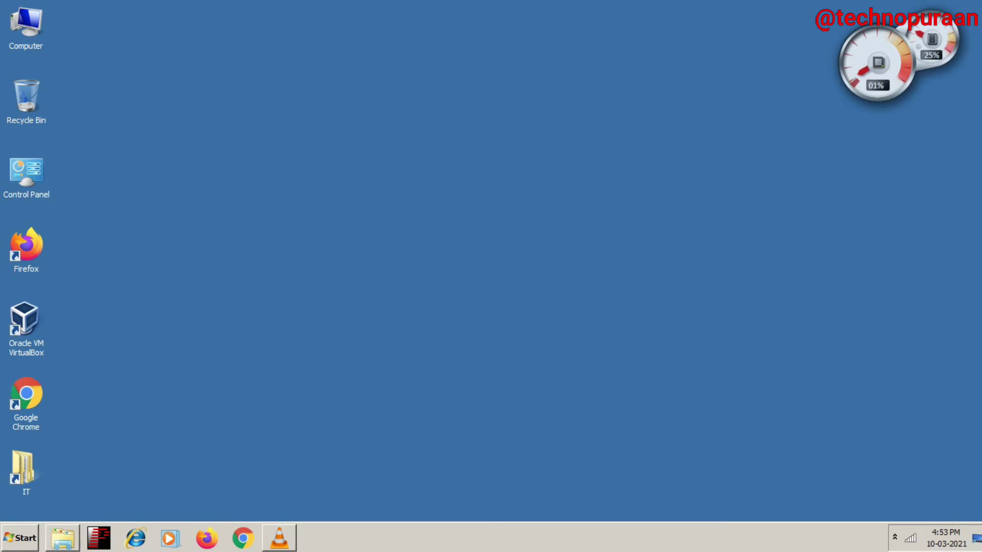
Step: Run ncpa.cpl and view Wireless Network Connection 3's details showing IPv4 192.168.29.245
key(super+r)
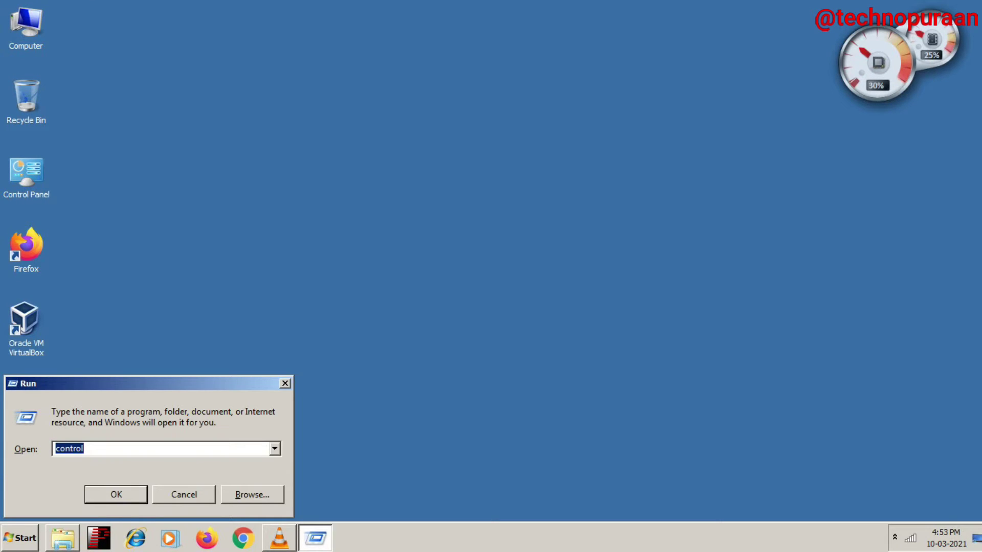
text(ncp)
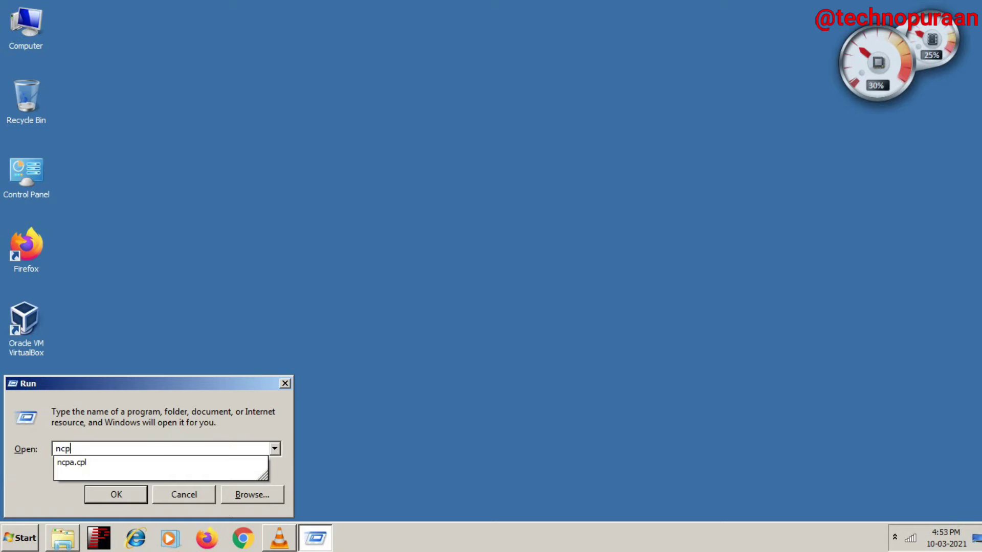
text(a.cpl)
key(Return)
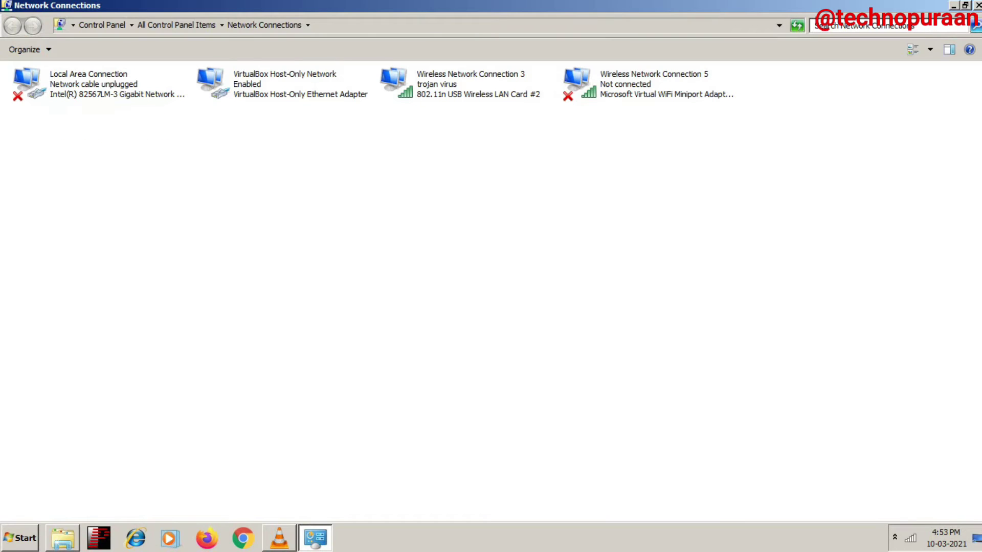
right_click(427, 85)
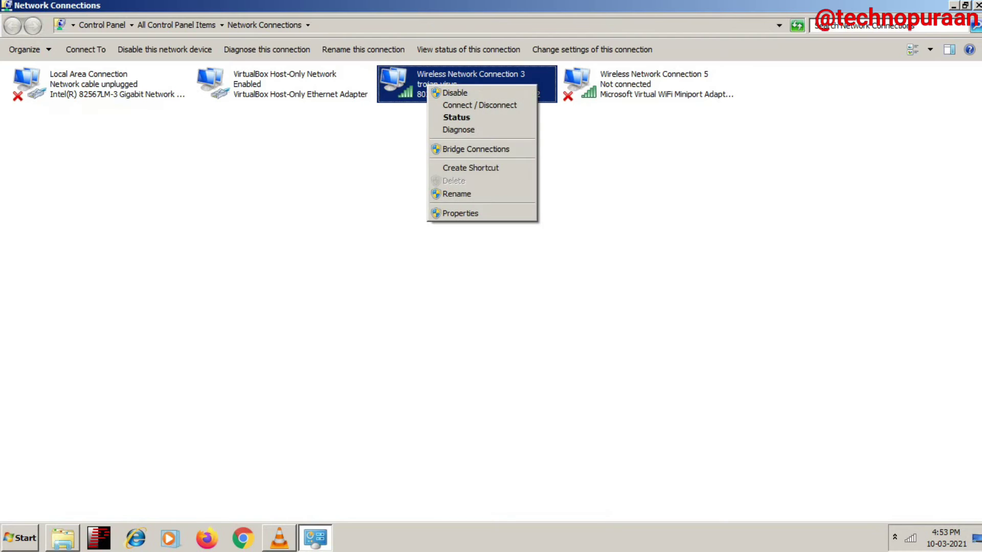
key(Return)
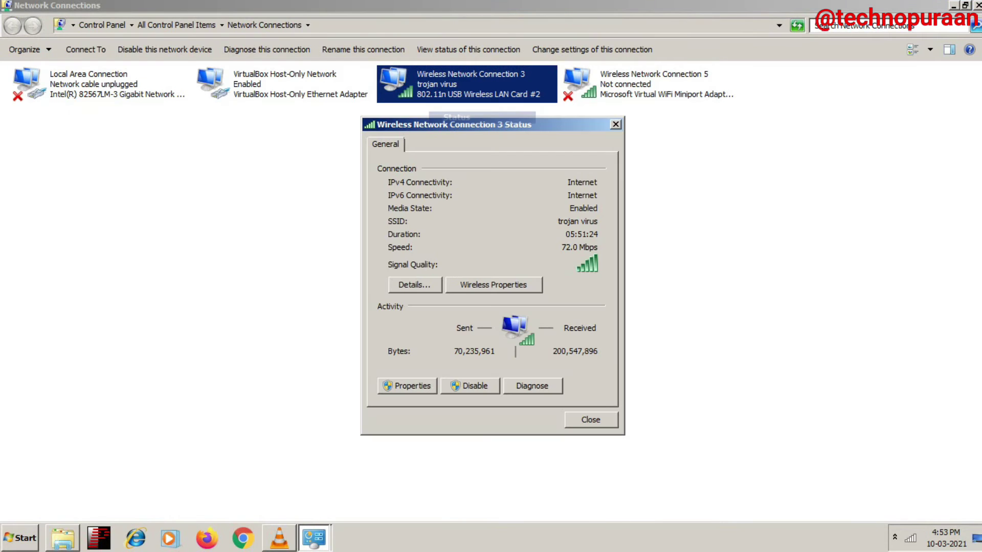
key(alt+e)
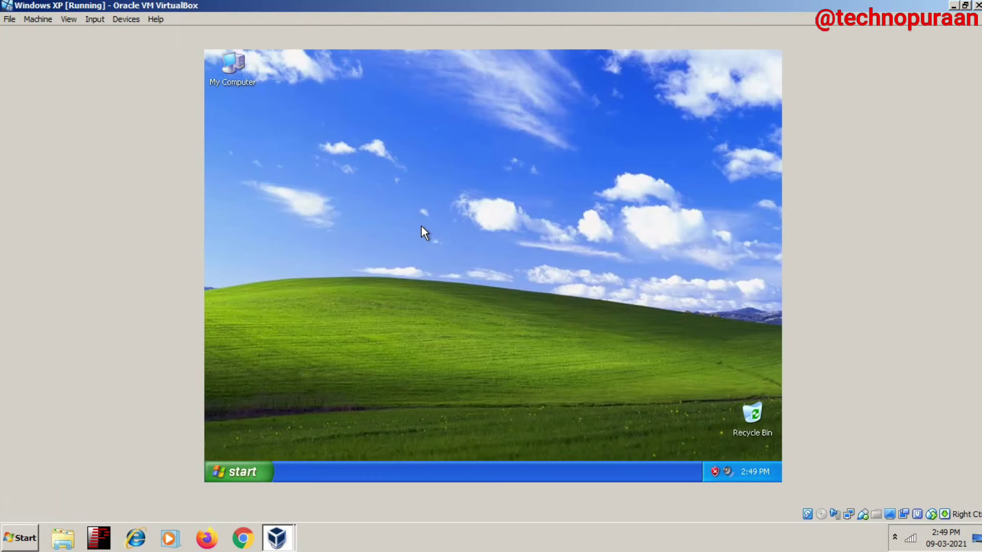
right_click(422, 227)
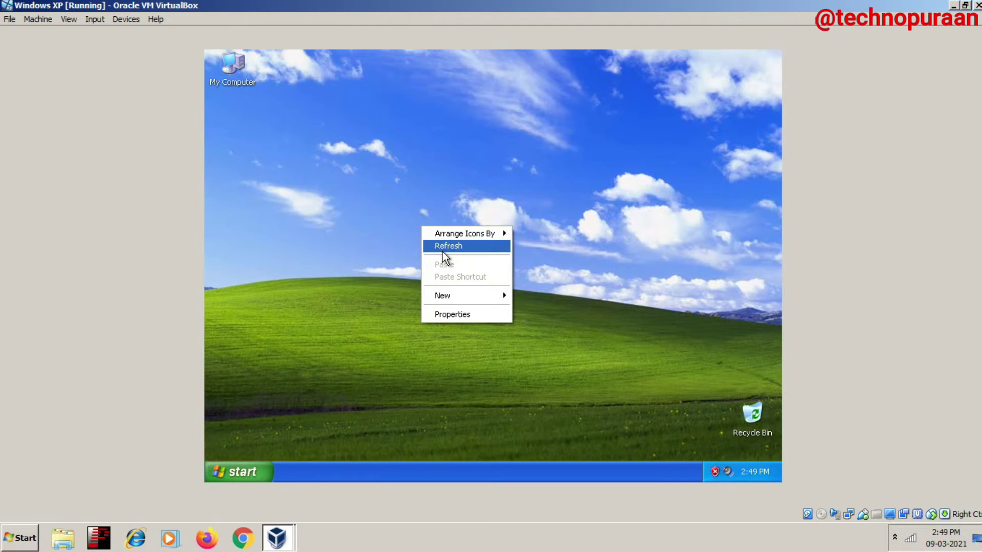
Step: In the XP guest, open \\192.168.29.245 from Run and enter Share Folder
click(444, 248)
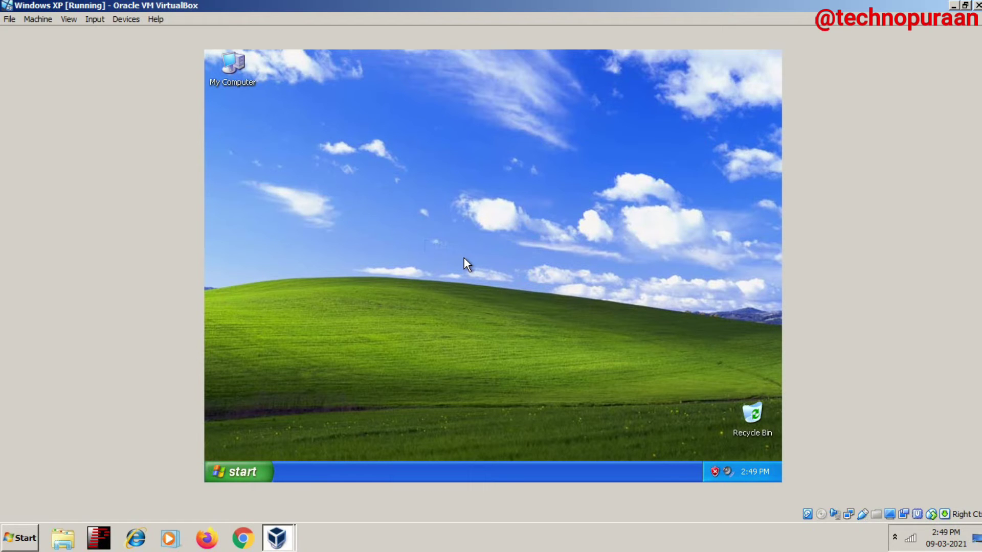
key(super+r)
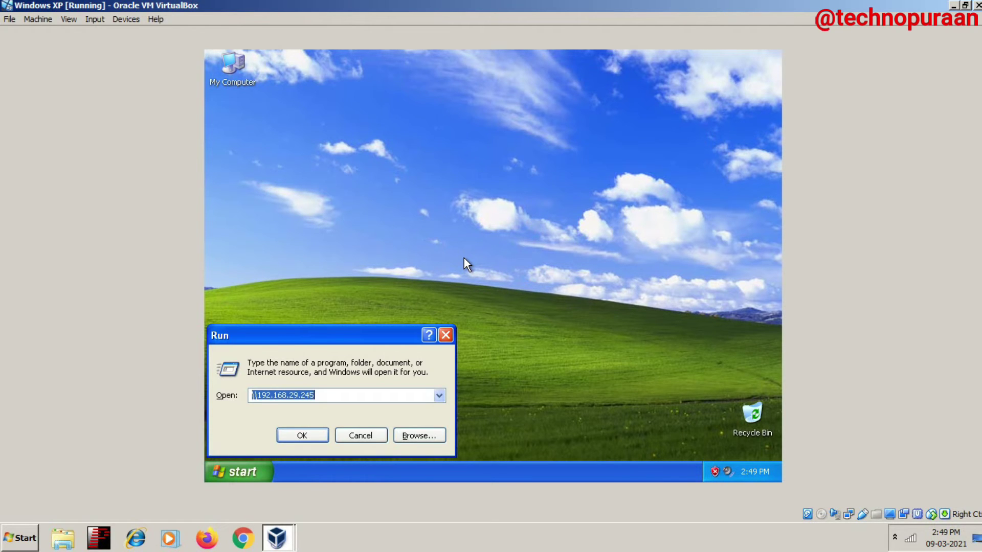
text(\\)
key(Down)
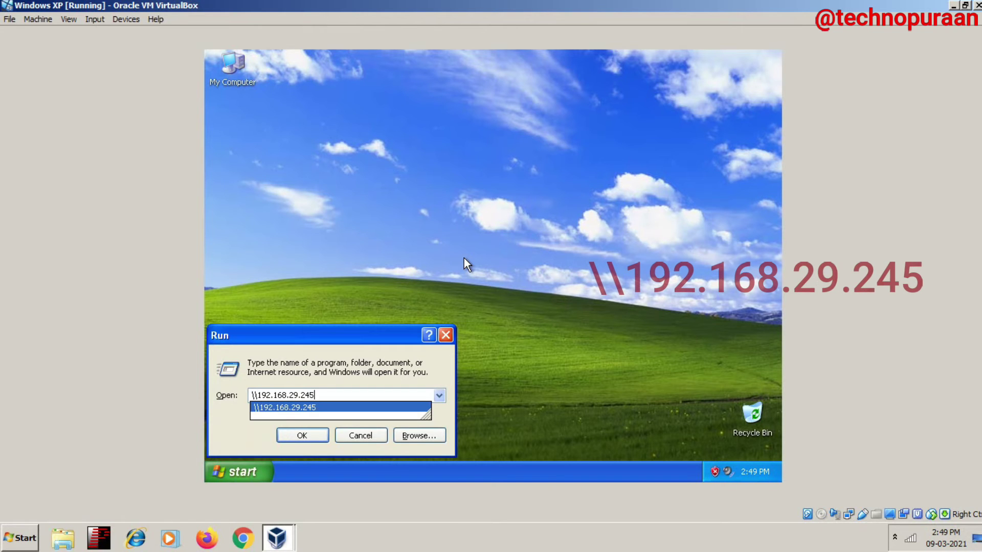
key(Return)
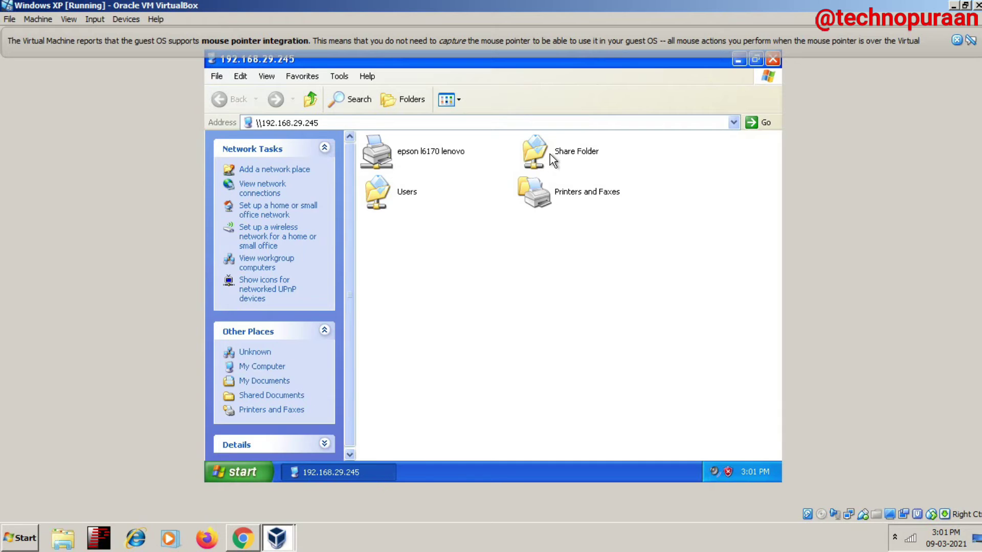
double_click(550, 155)
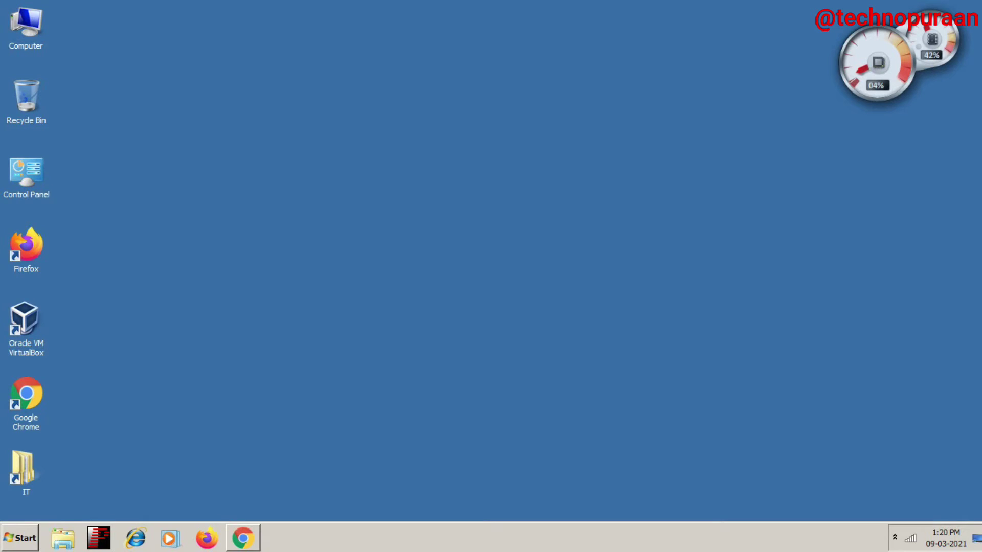
Step: Refresh the desktop, then open Share Folder's Properties from Local Disk (D:)
right_click(408, 138)
click(439, 169)
key(super+e)
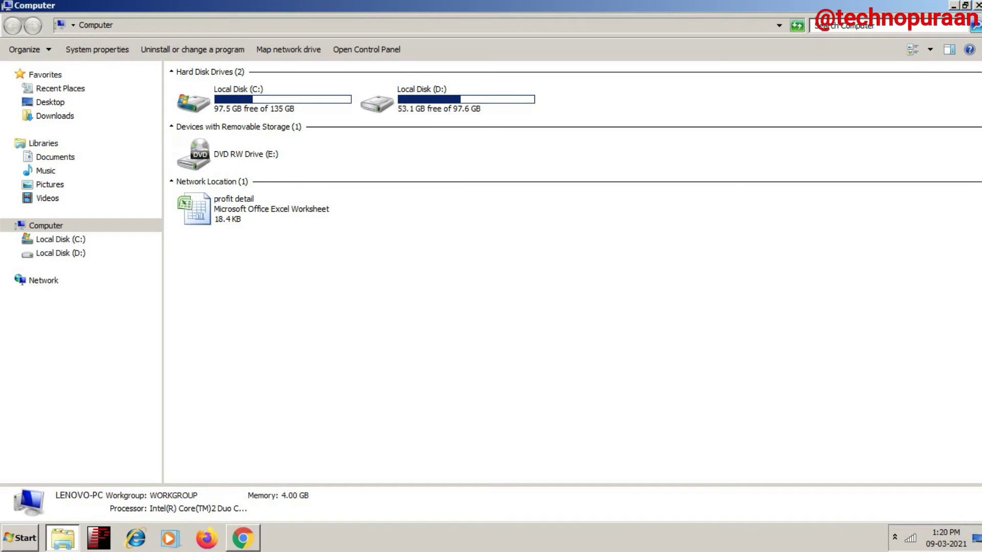
double_click(409, 99)
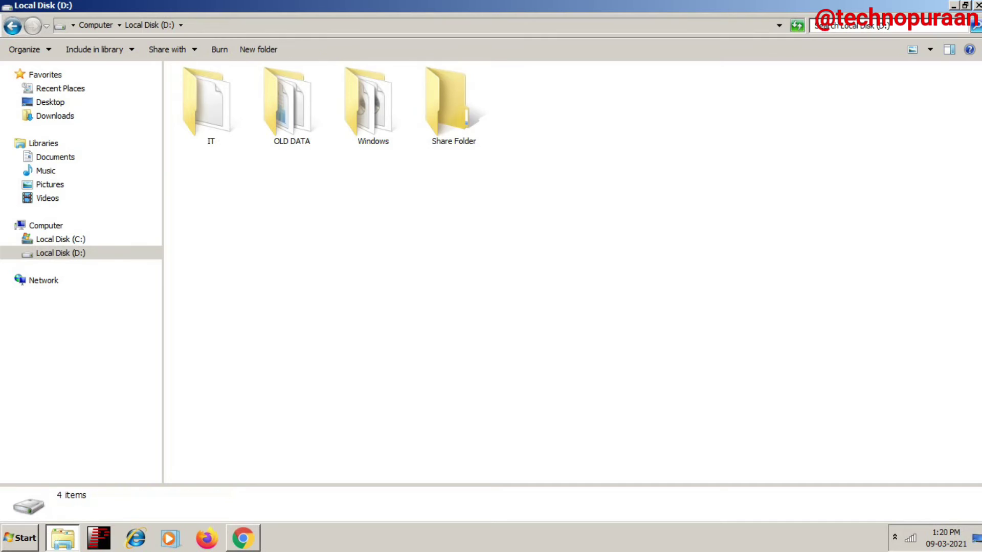
right_click(442, 109)
click(474, 396)
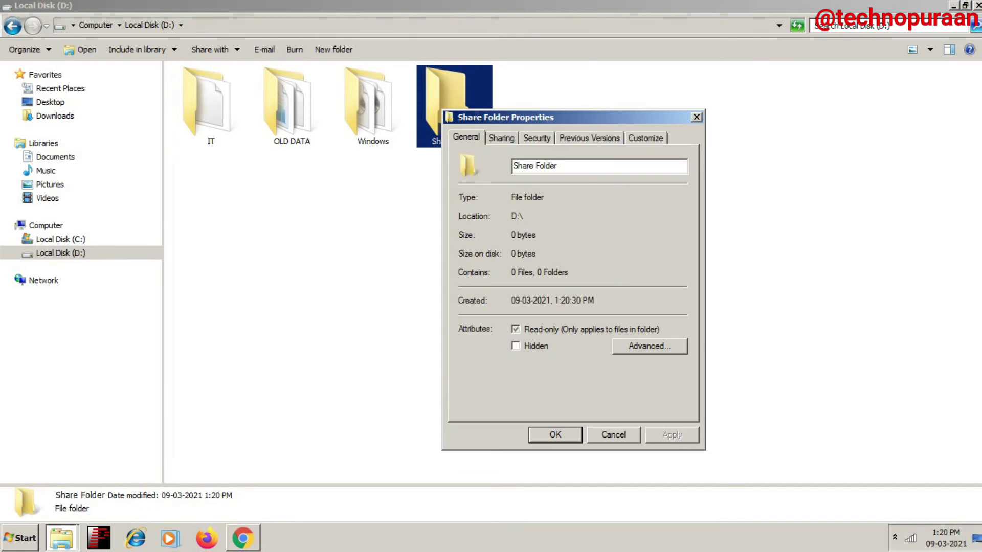
Step: In Advanced Sharing, turn on Share this folder and open its Permissions
click(501, 137)
click(517, 307)
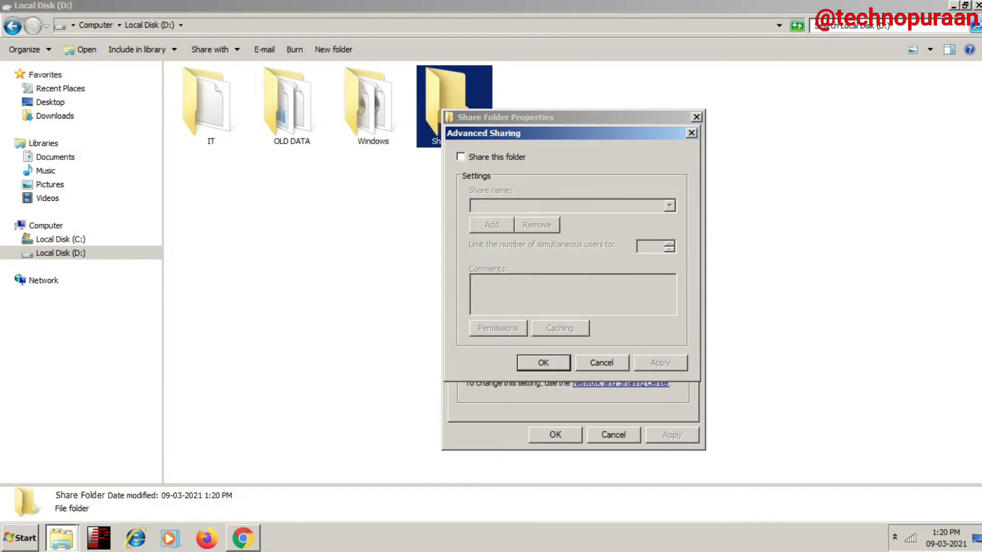
key(space)
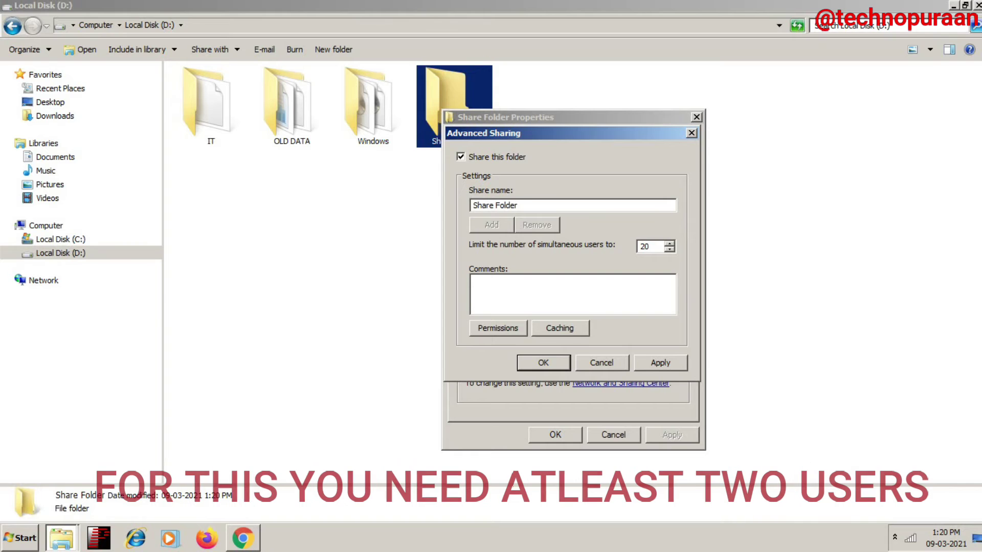
key(alt+p)
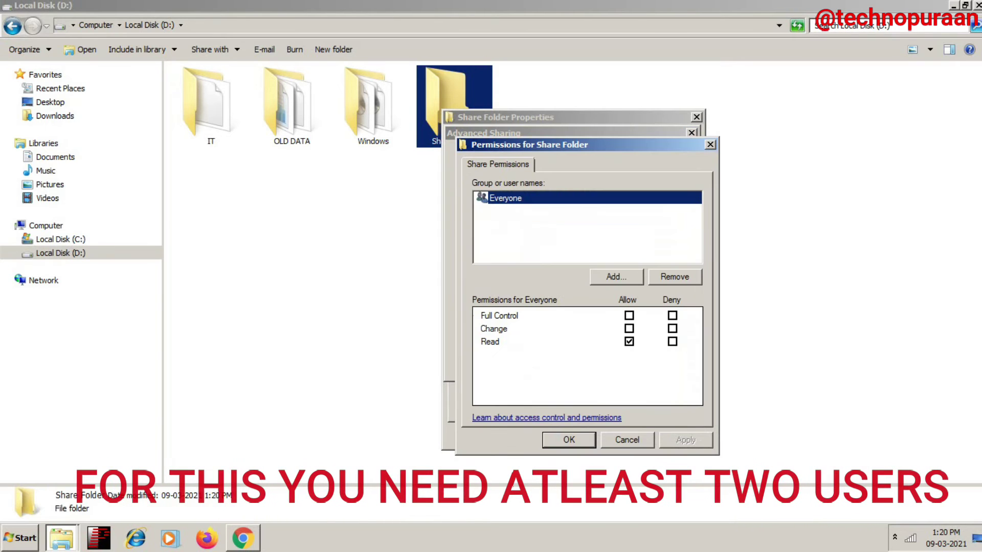
Step: Add the local user account to the share permissions after checking its name
key(alt+d)
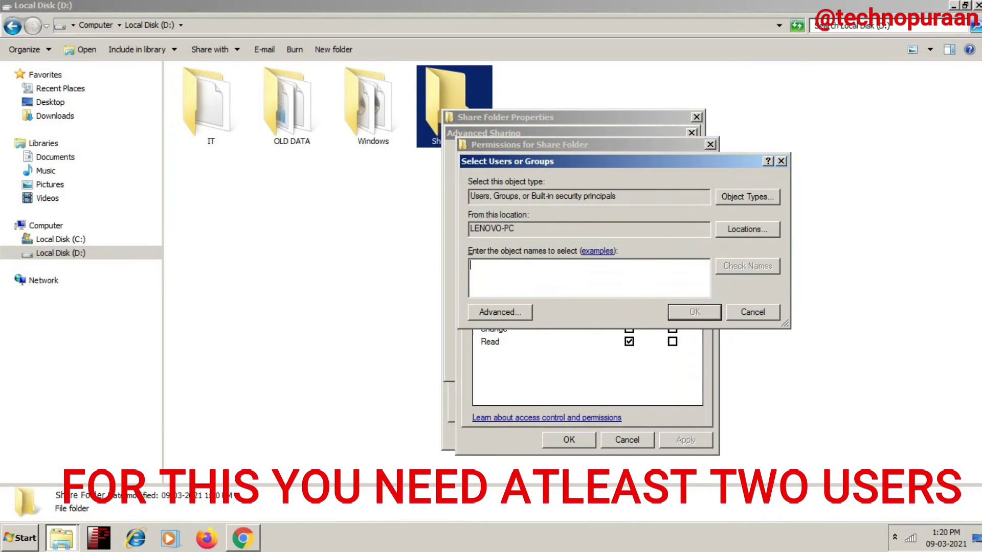
text(lenovo)
key(alt+c)
key(ctrl+a)
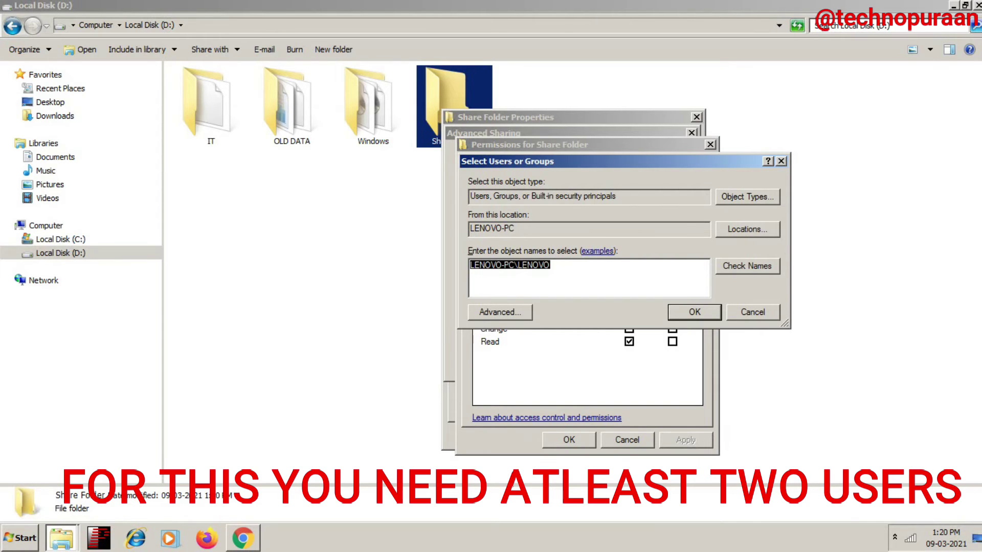
key(Return)
Step: Remove Everyone, give the user Full Control, and apply and close all sharing dialogs
key(alt+r)
key(alt+g)
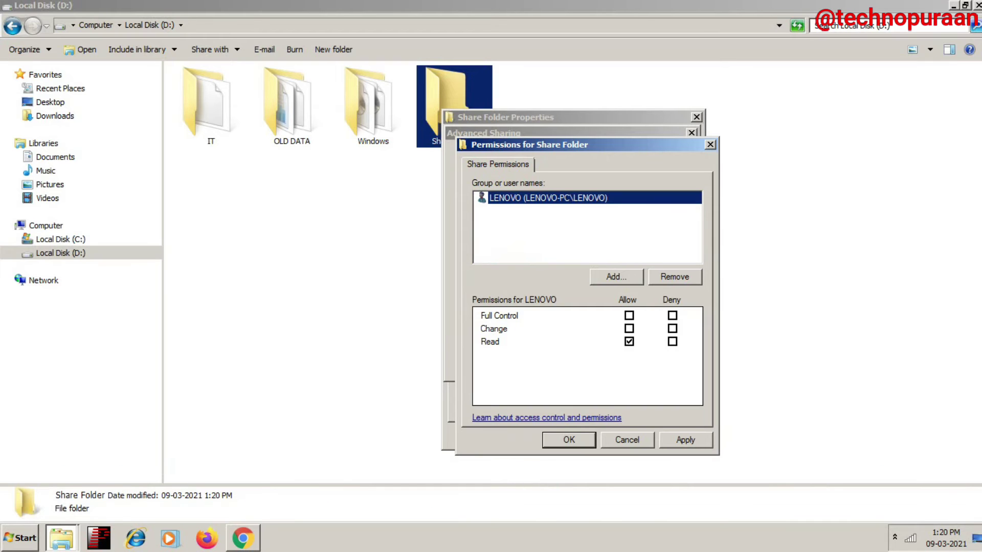
key(alt+p)
key(space)
key(alt+a)
key(Return)
key(Tab)
key(Tab)
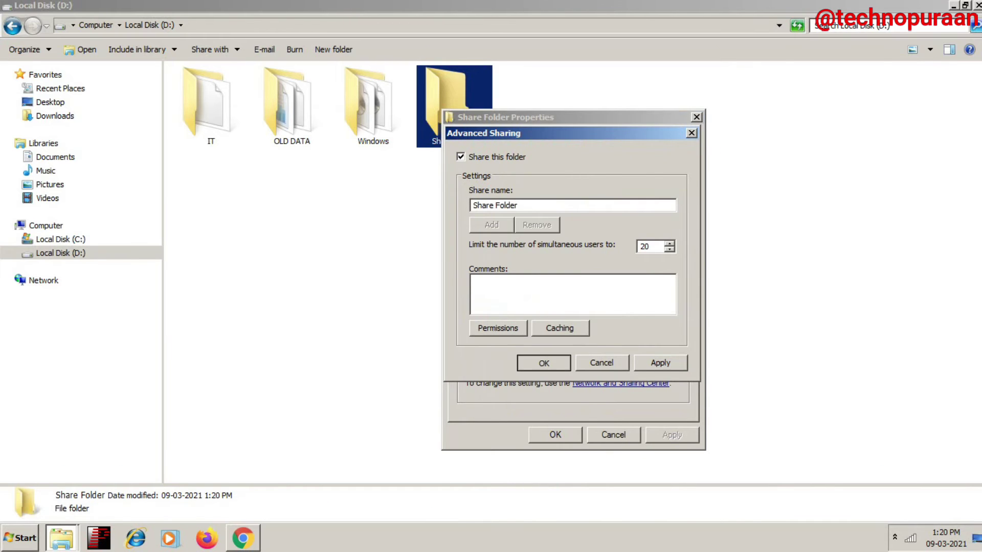
key(Return)
key(Tab)
key(Tab)
key(Return)
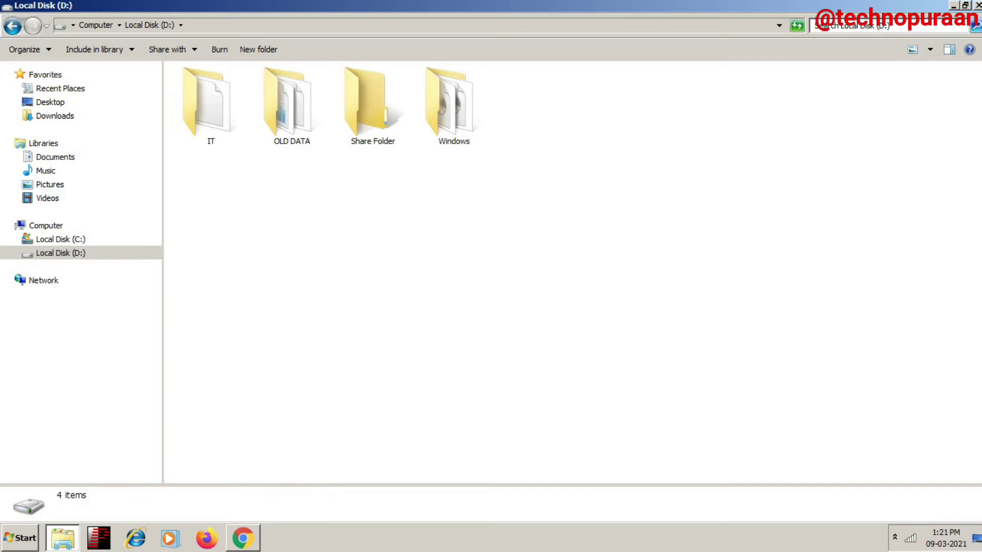
Step: In the Public profile's advanced sharing settings, select Turn on password protected sharing and save
right_click(910, 538)
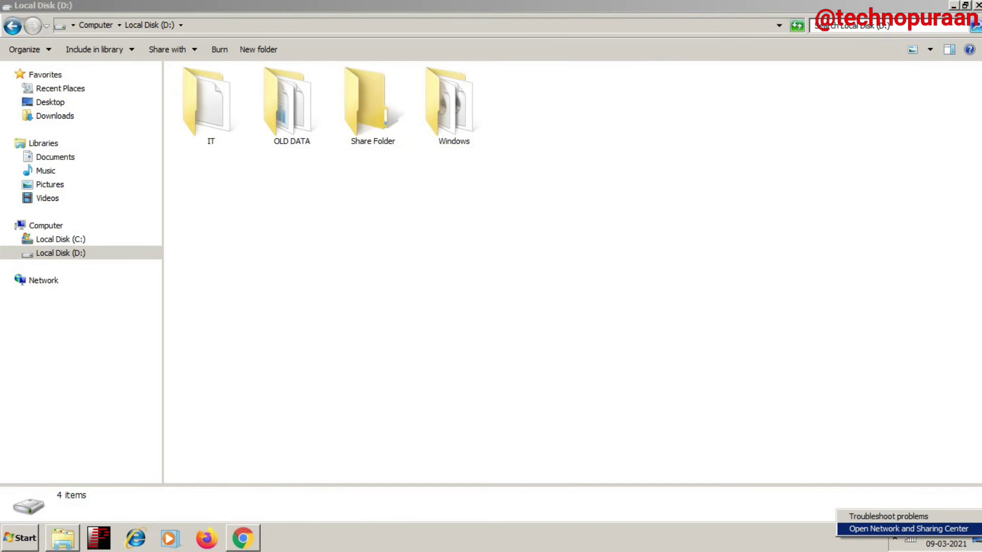
click(908, 528)
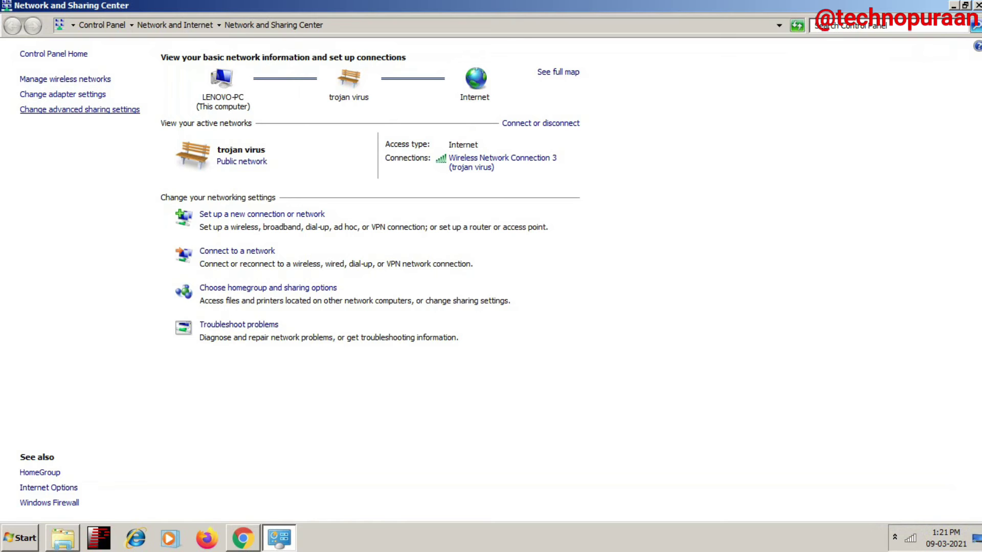
click(79, 110)
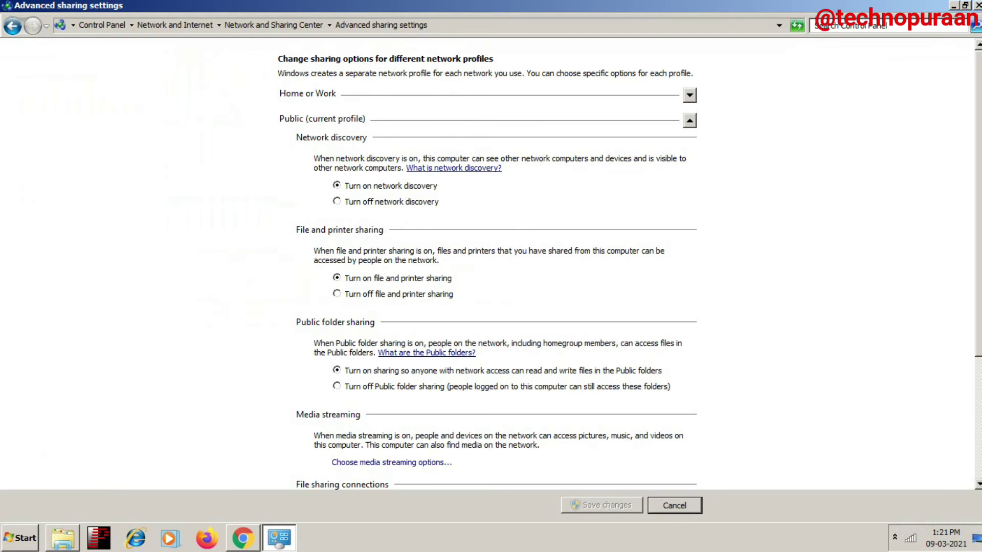
scroll(491, 266, down, 5)
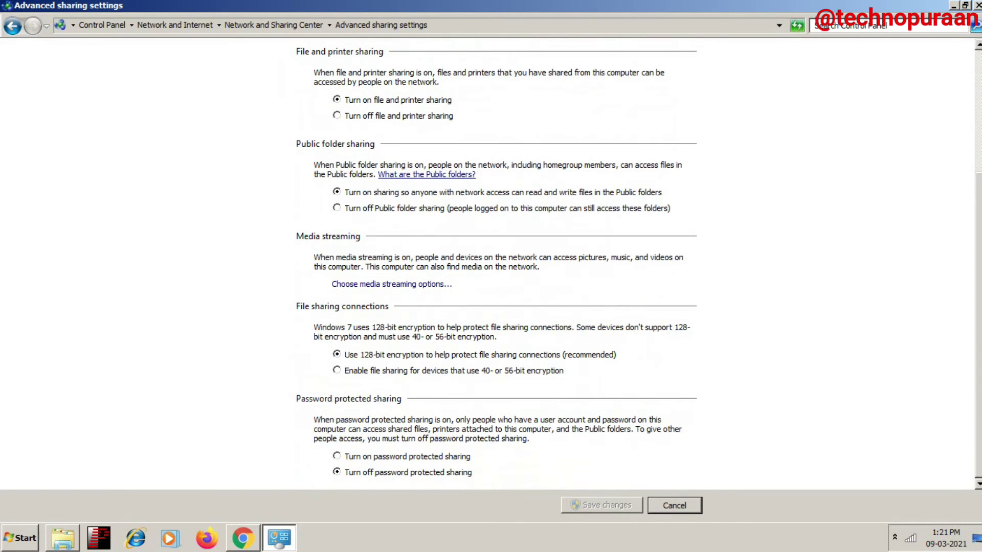
click(337, 455)
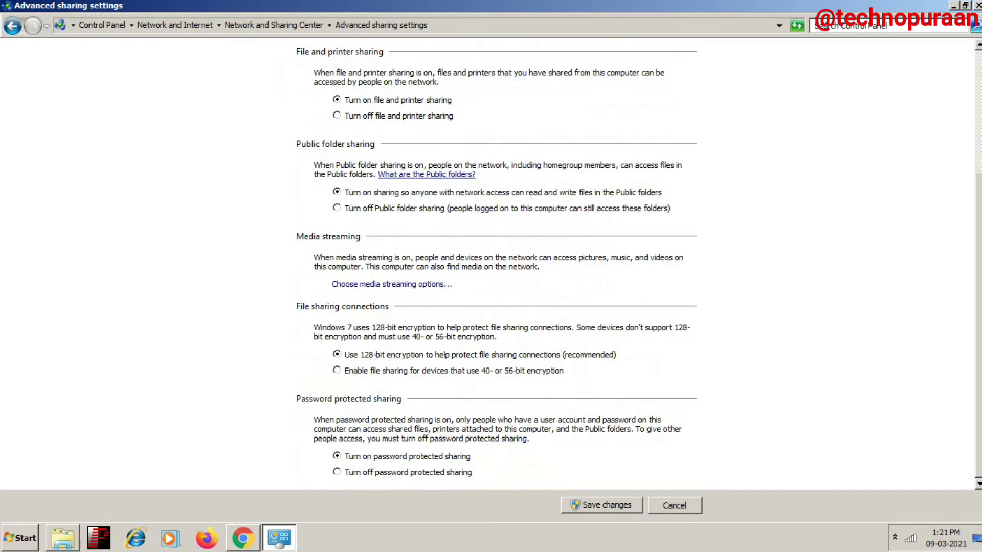
click(602, 505)
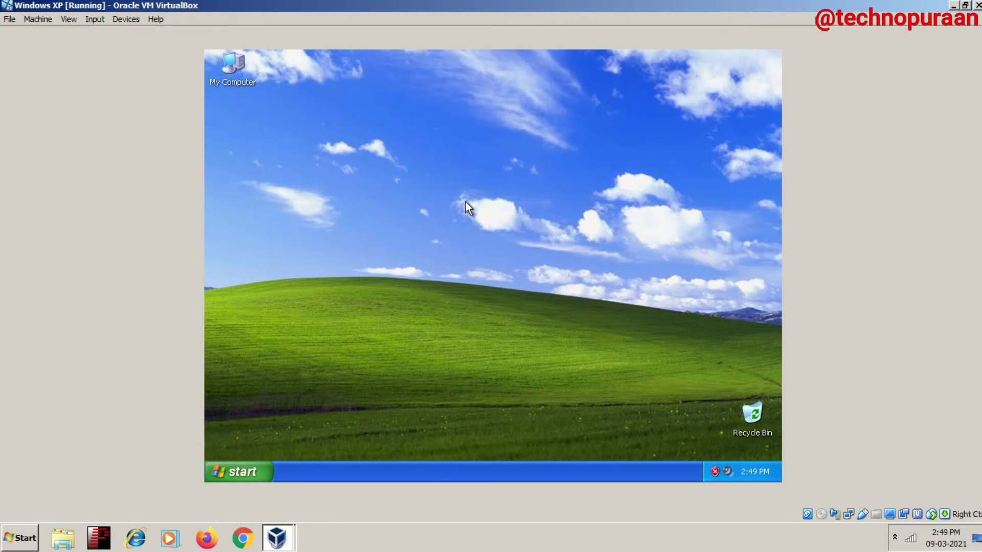
Step: Refresh the XP guest desktop twice
right_click(465, 202)
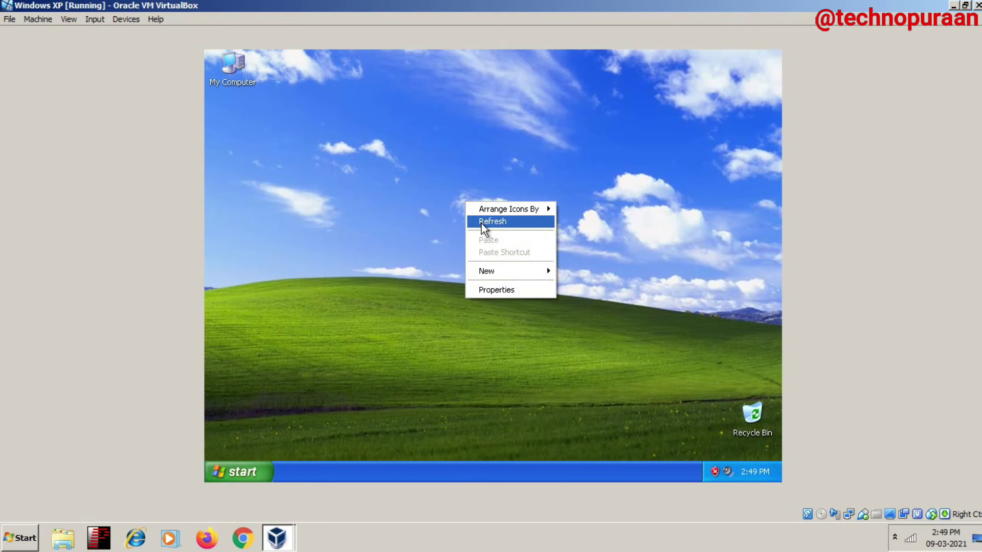
click(481, 223)
right_click(465, 207)
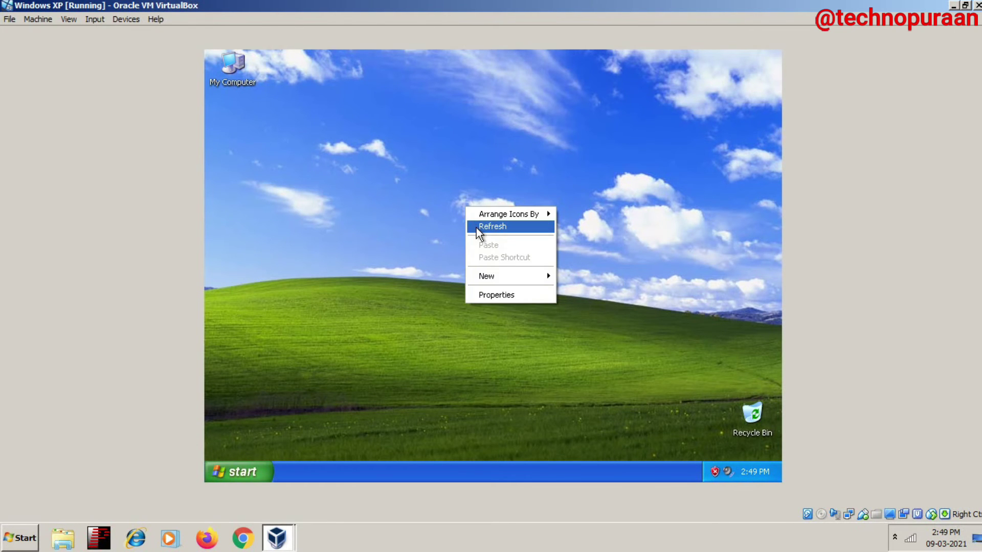
click(476, 228)
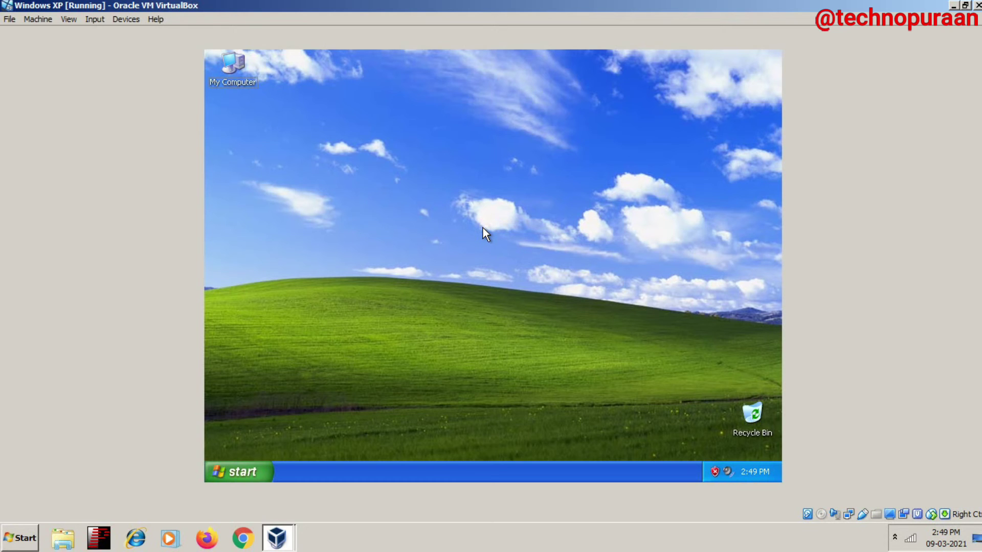
Step: Connect to \\192.168.29.245 from the Run box, logging in with a user name and password
key(super+r)
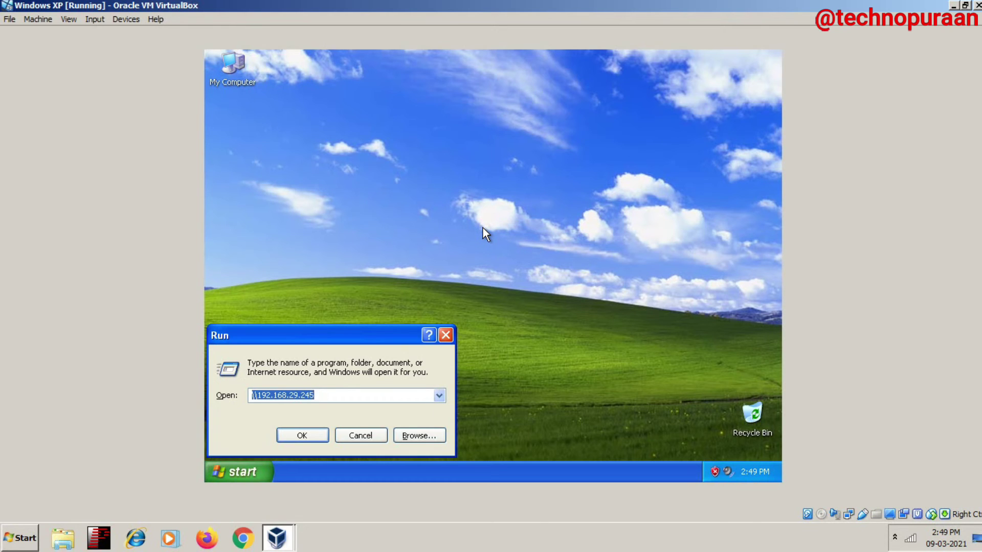
text(\\)
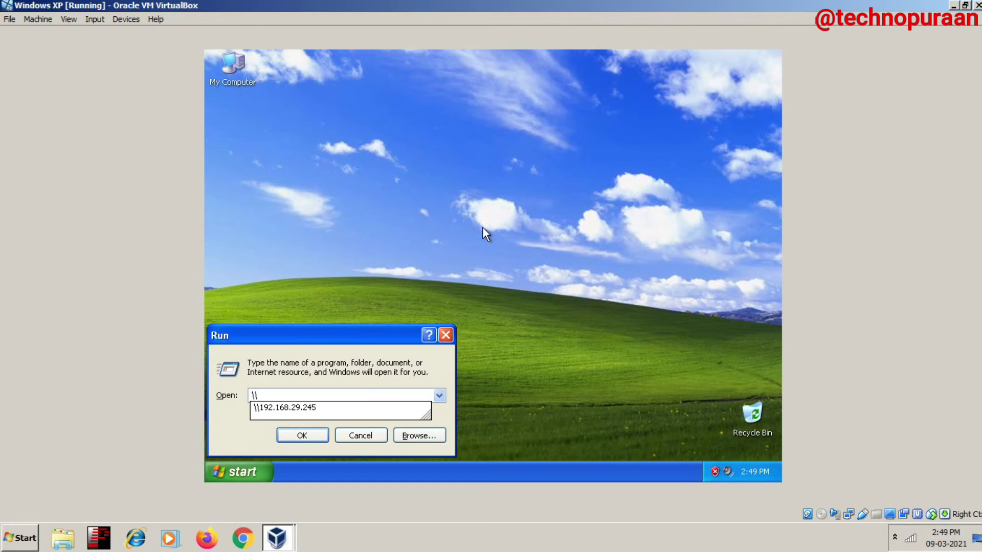
key(Down)
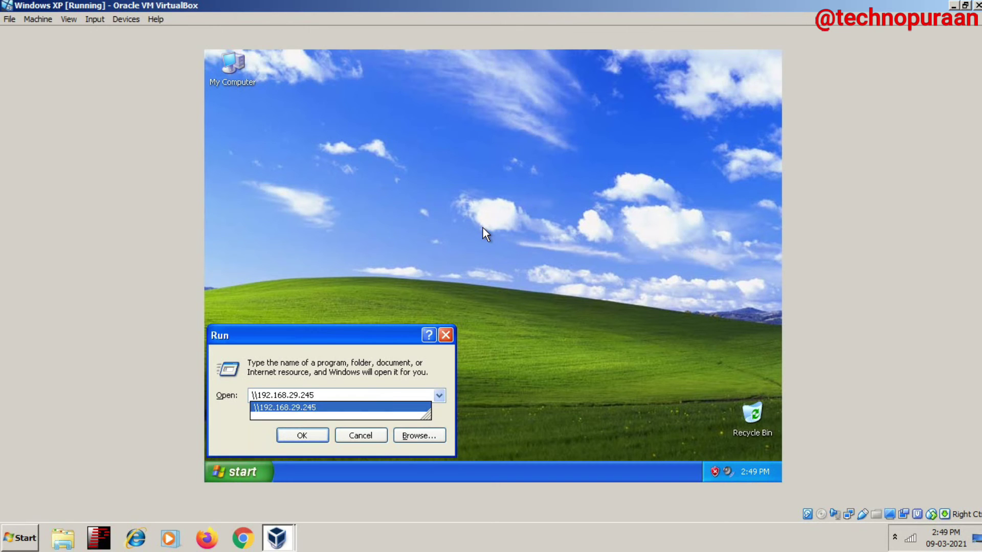
key(Return)
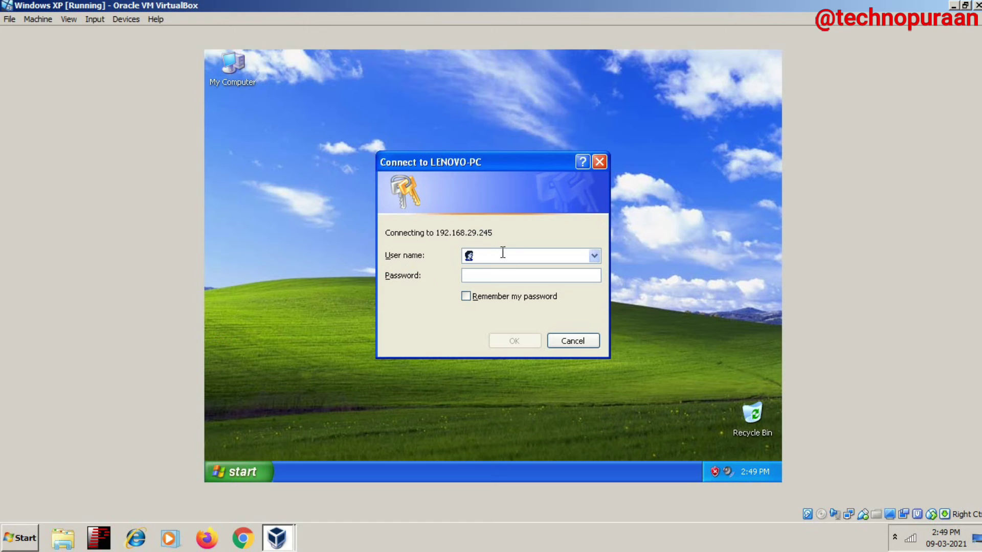
text(ok)
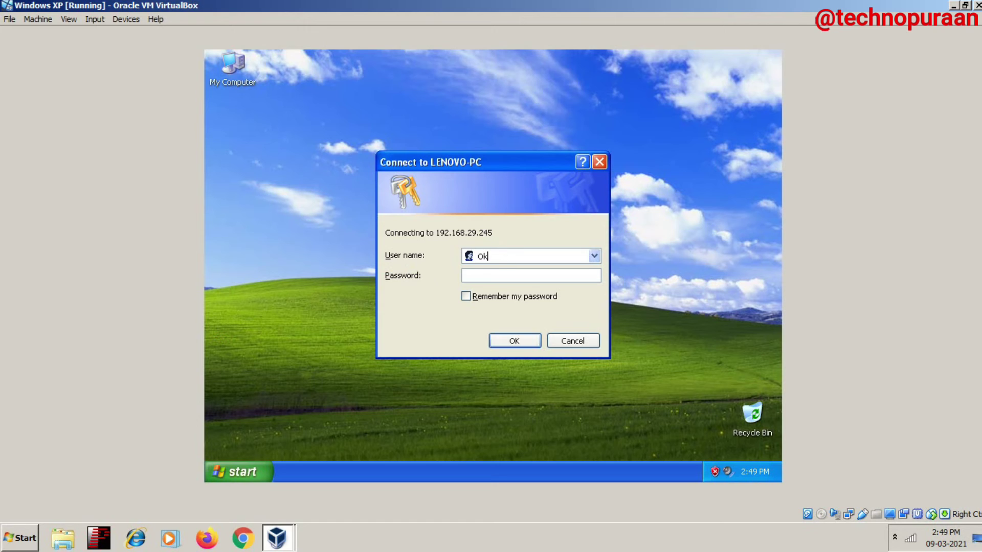
key(Tab)
text(123)
click(514, 341)
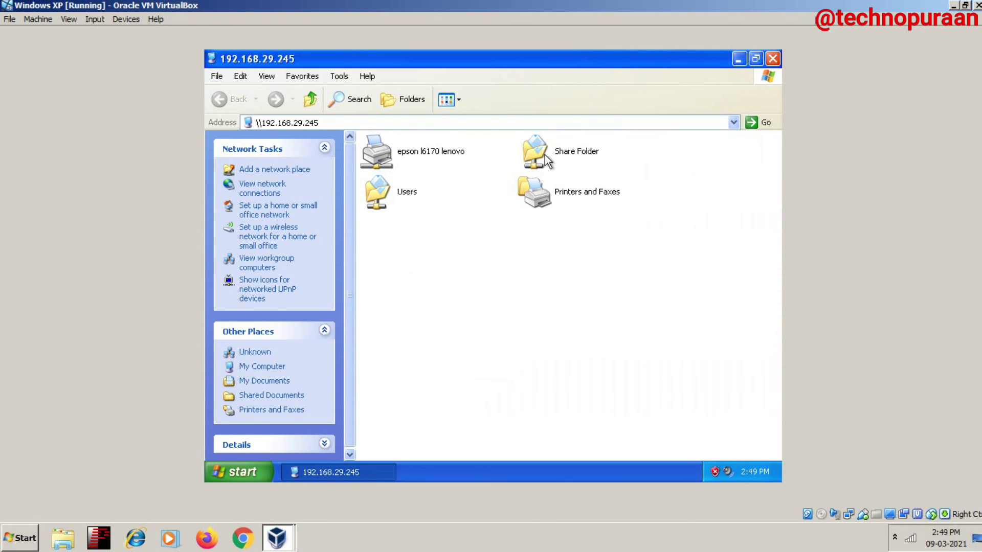
Step: Try opening Share Folder twice and dismiss the access denied errors
double_click(544, 153)
click(487, 317)
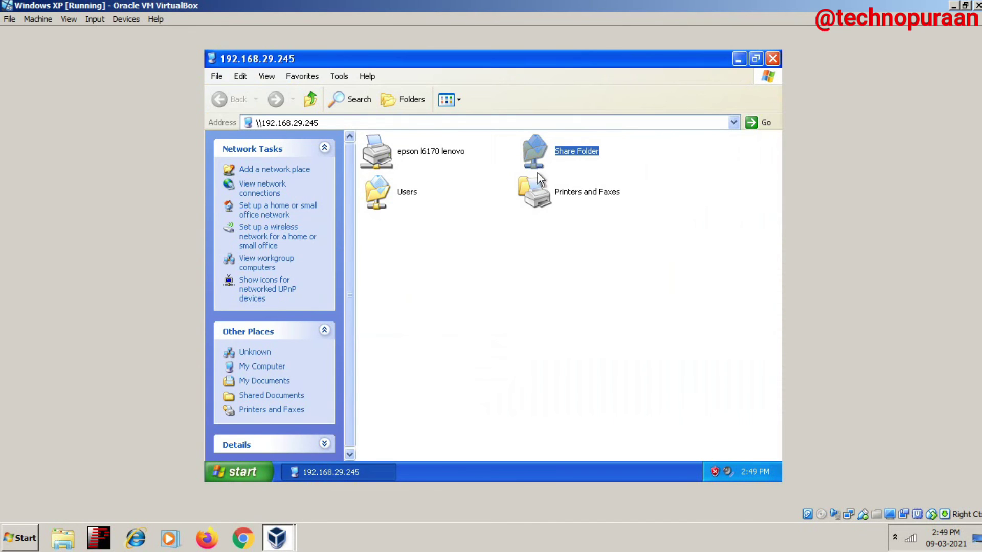
double_click(544, 161)
click(507, 313)
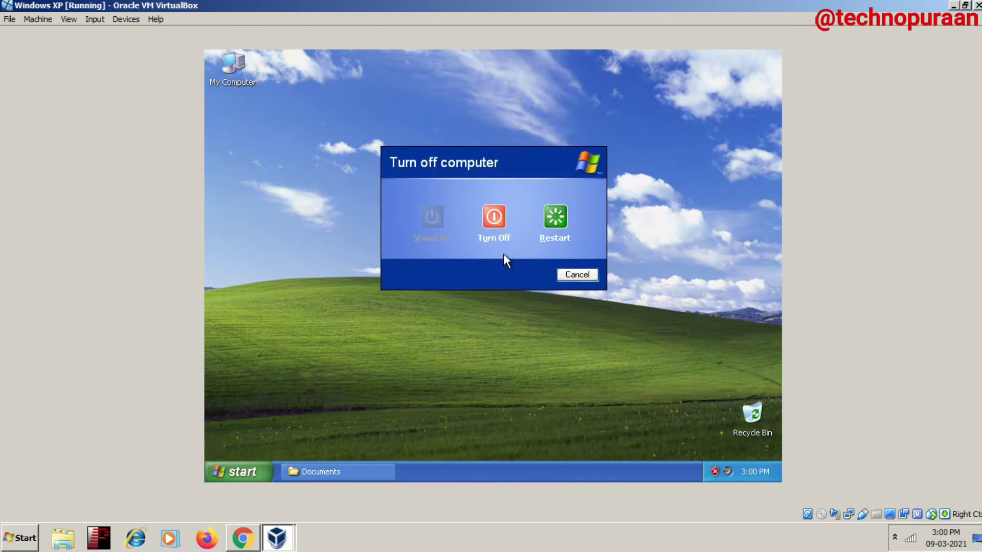
key(Escape)
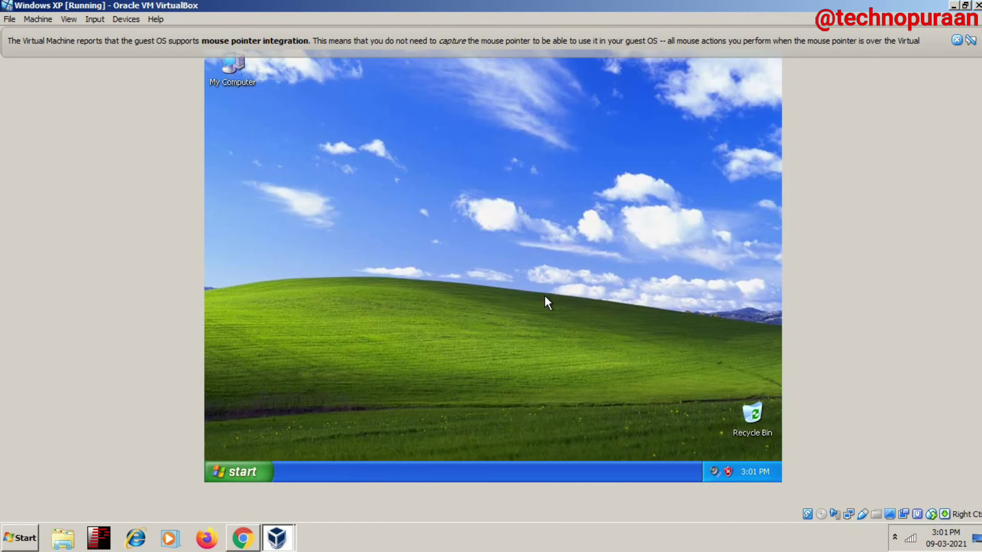
Step: Reconnect to 192.168.29.245 with the host account's user name and password, then open Share Folder
key(super+r)
text(\\)
key(Down)
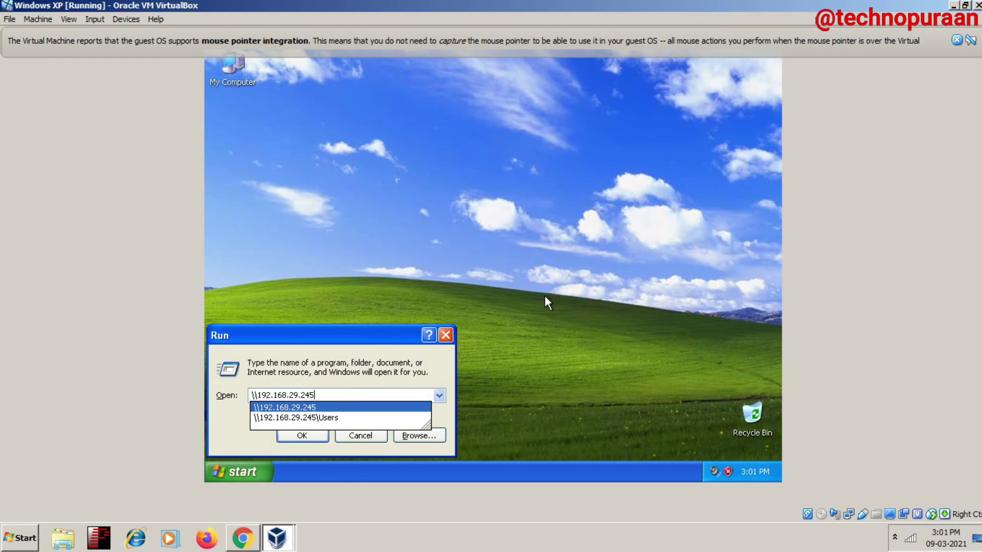
key(Return)
text(LENOVO)
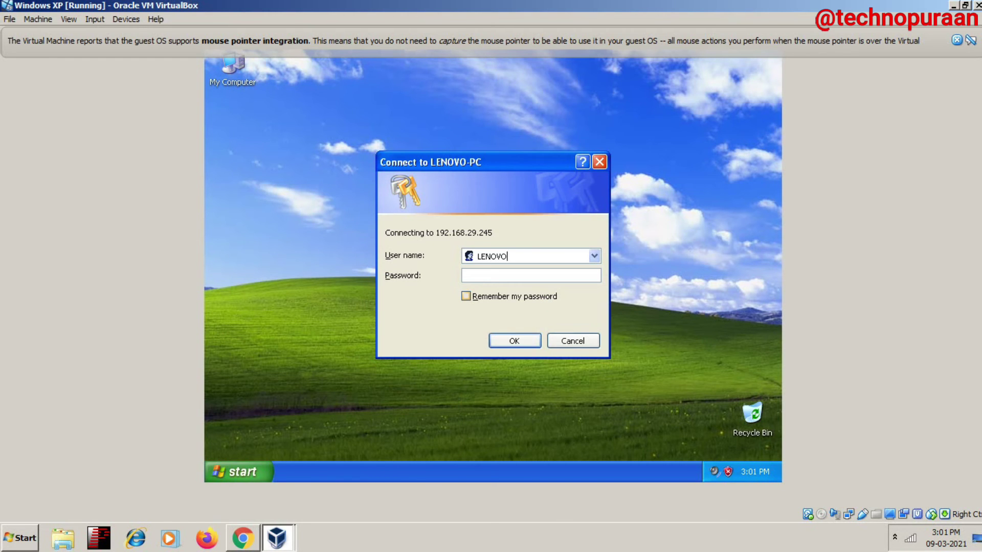
key(Tab)
text(••••)
click(513, 341)
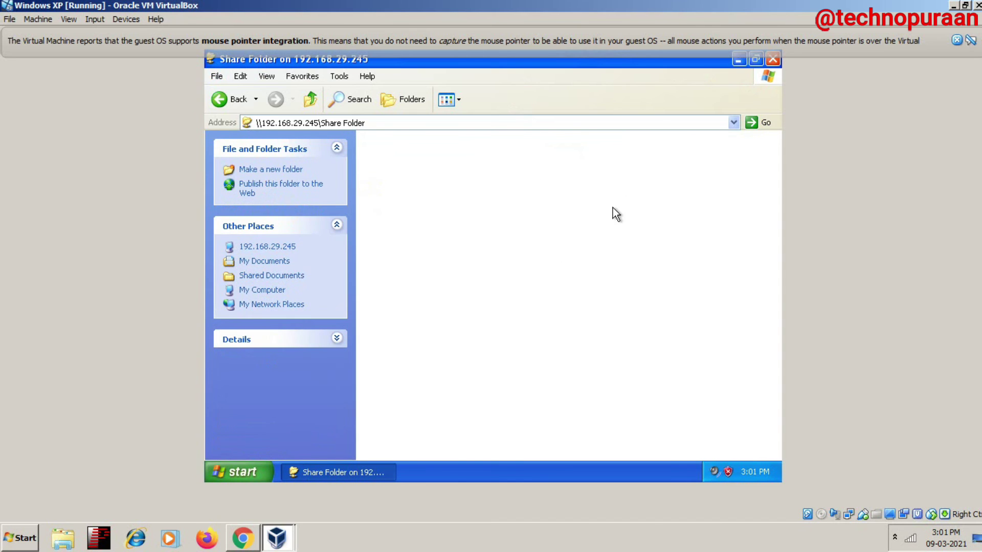
click(310, 98)
double_click(535, 148)
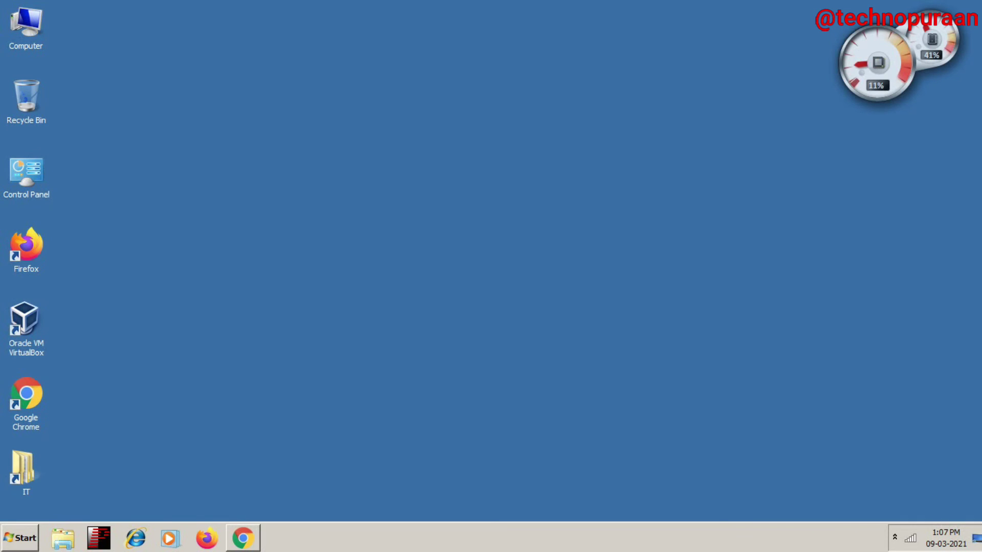
Step: Refresh the host desktop three times
right_click(522, 206)
click(552, 236)
right_click(550, 182)
click(580, 213)
right_click(441, 195)
click(471, 228)
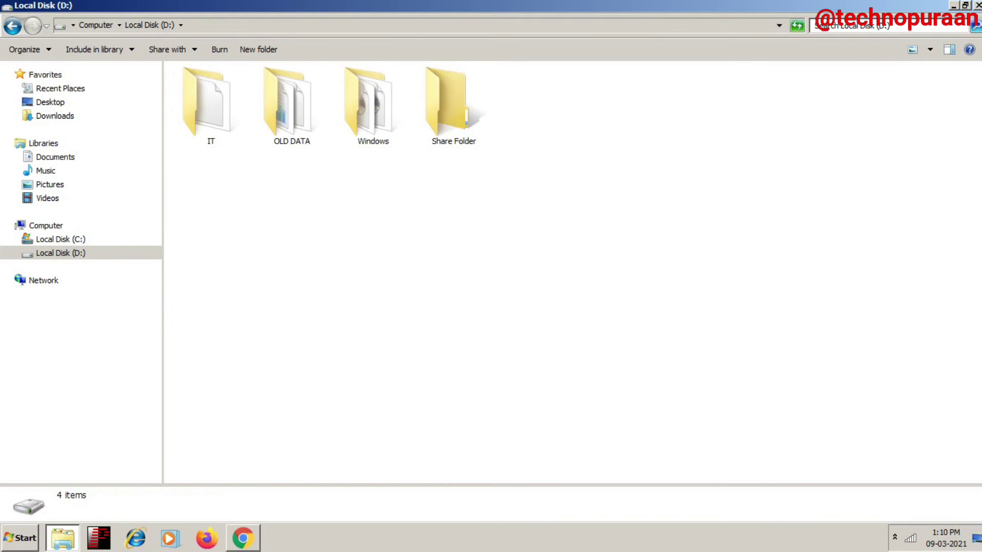
Step: In Share Folder's Advanced Sharing, turn on sharing and name the share $D$
right_click(437, 99)
click(470, 385)
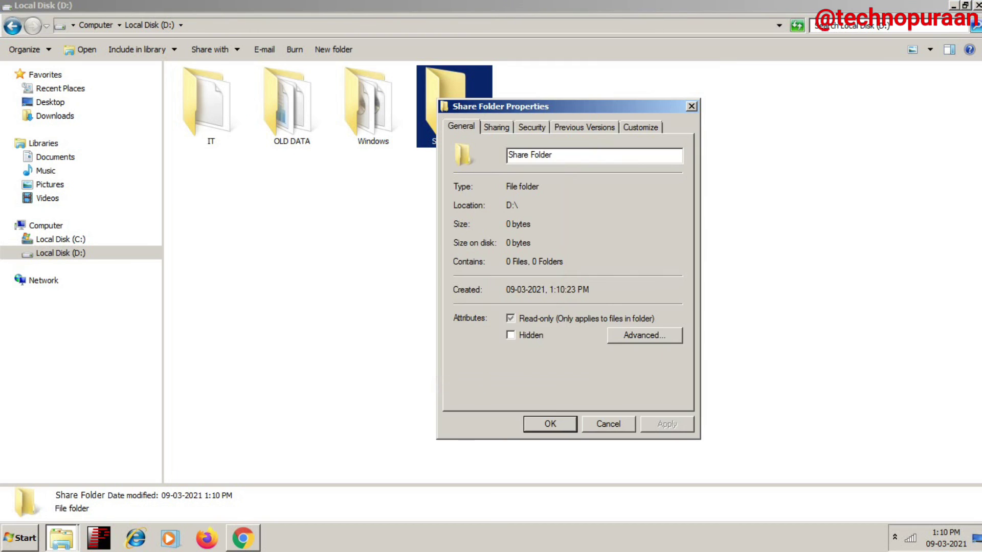
click(496, 126)
click(511, 299)
click(456, 146)
drag(512, 195, 468, 194)
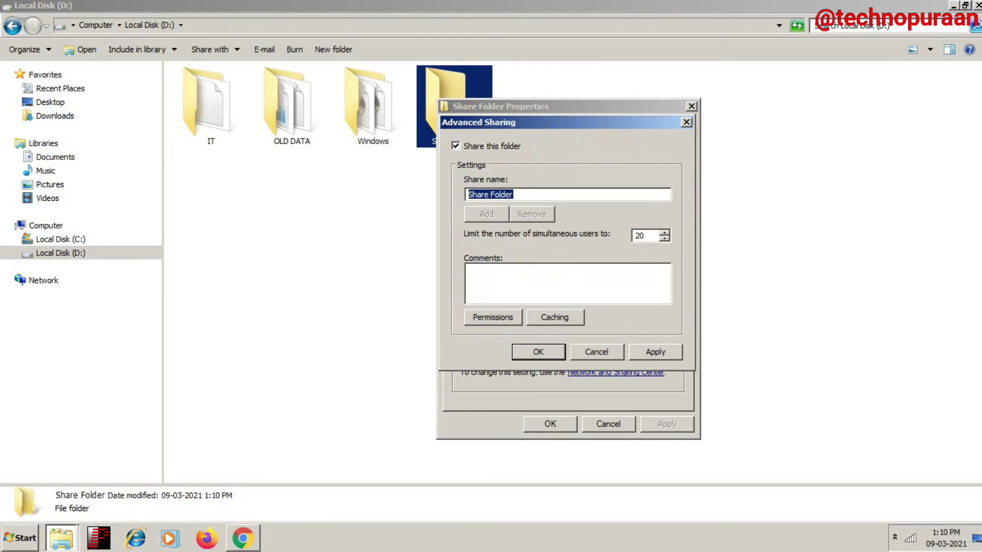
text(s)
text(D$)
Step: Grant Everyone Full Control on $D$, apply and close the dialogs, then refresh the D: listing
key(alt+p)
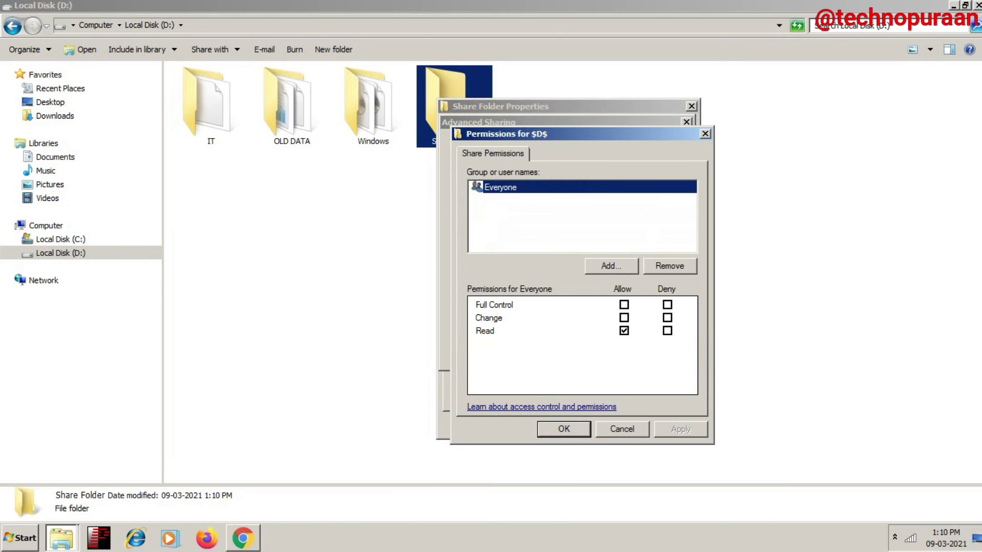
key(Tab)
key(Tab)
key(Tab)
key(space)
key(alt+a)
key(Return)
key(alt+a)
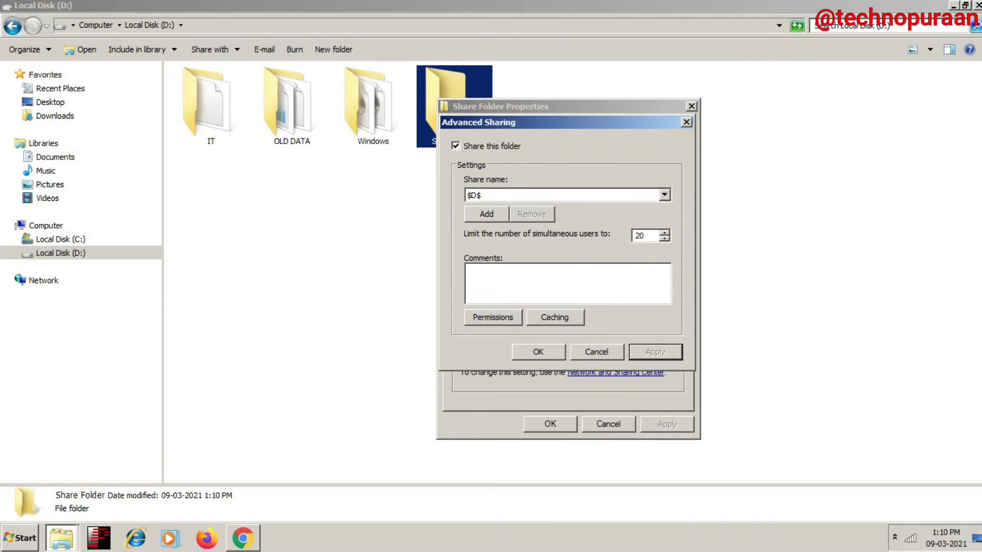
key(Return)
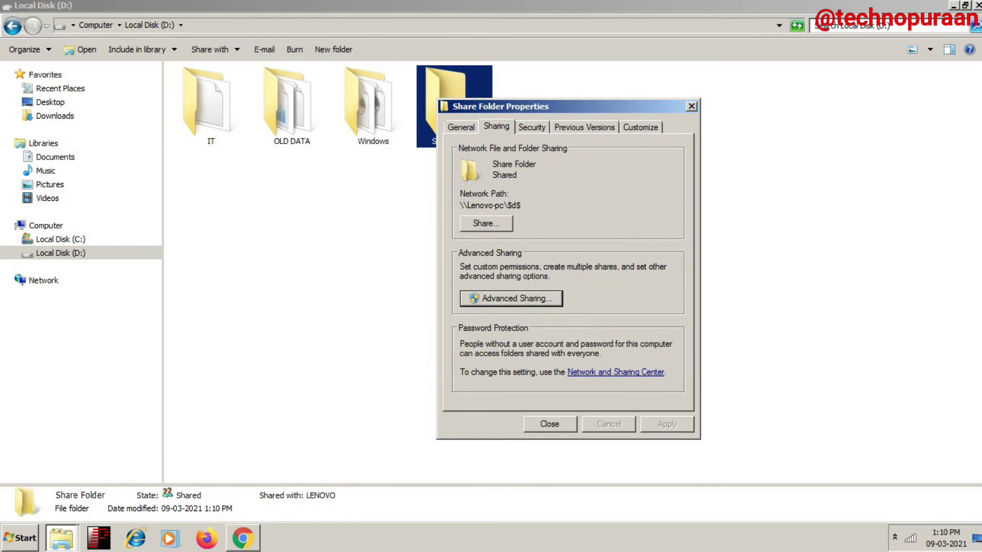
key(Return)
right_click(509, 322)
click(529, 366)
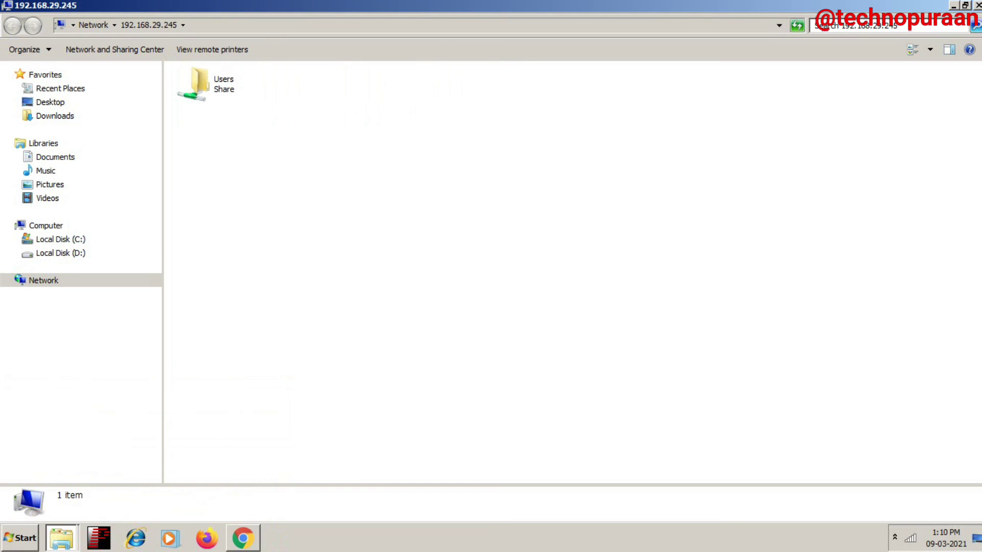
Step: Open \\192.168.29.245\$D$ from the Run box and view its full path in the address bar
key(super+r)
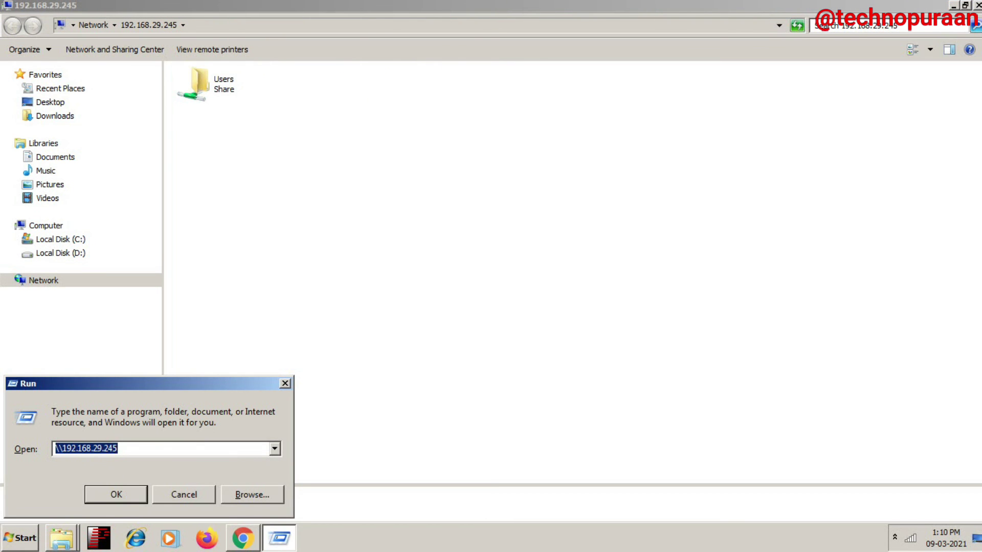
click(117, 449)
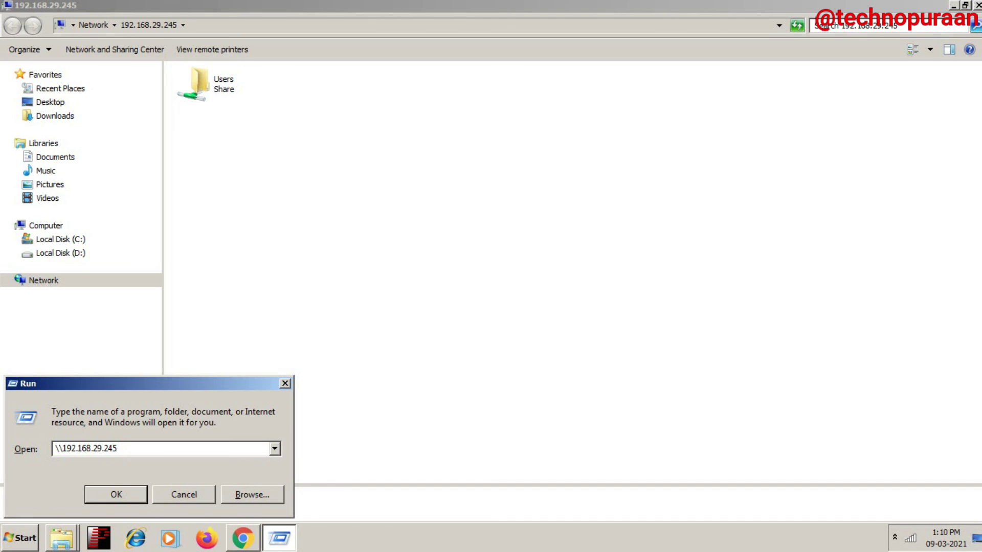
text(\)
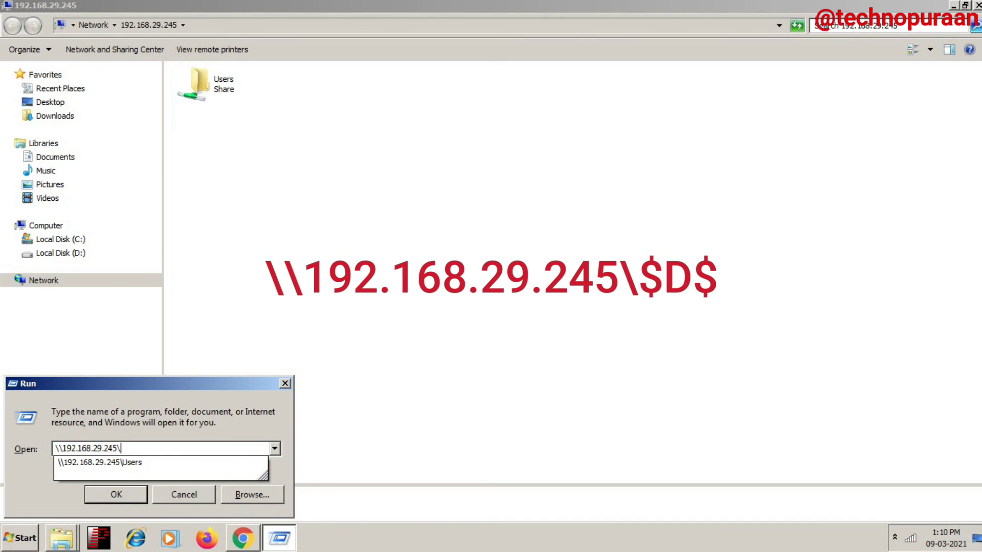
text($)
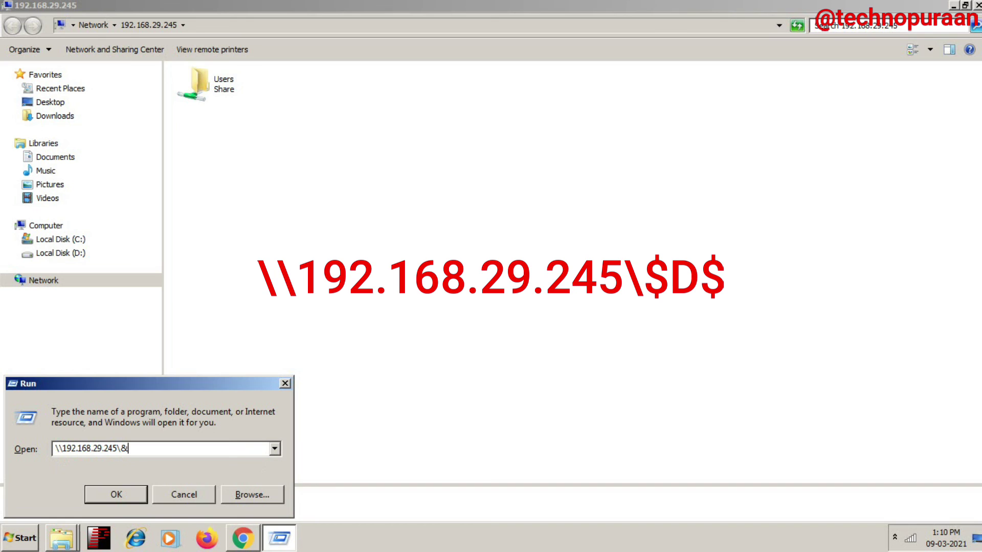
key(BackSpace)
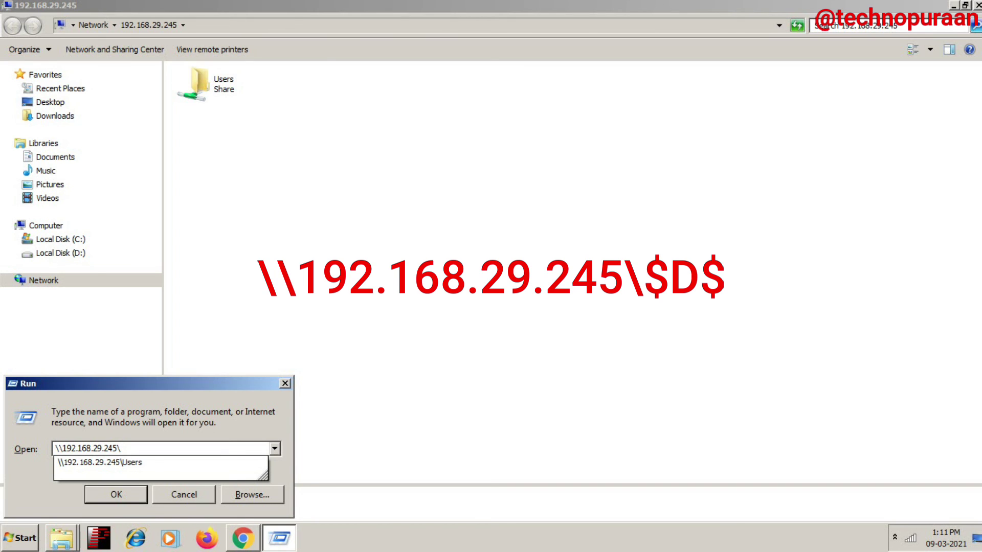
text($)
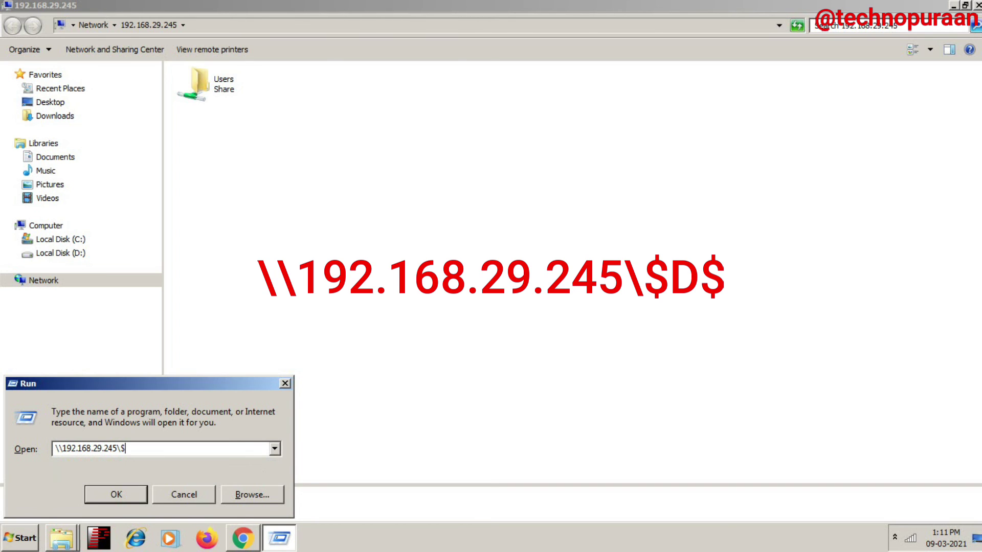
text(D$)
key(Return)
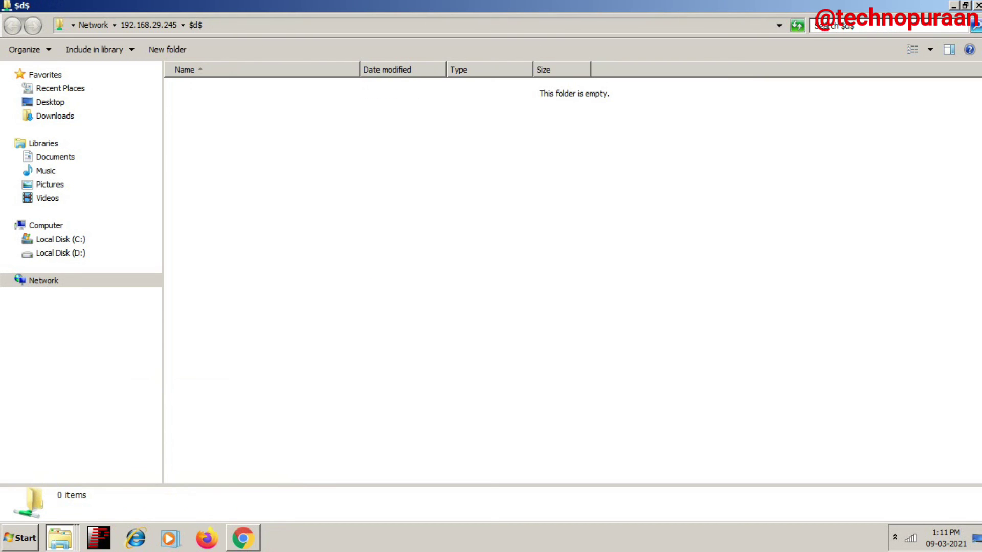
key(alt+d)
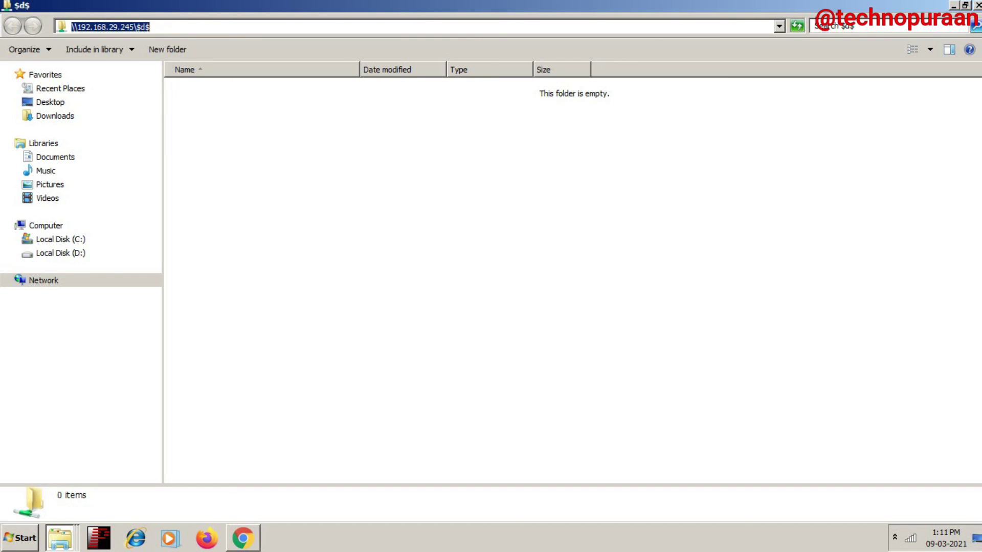
key(Escape)
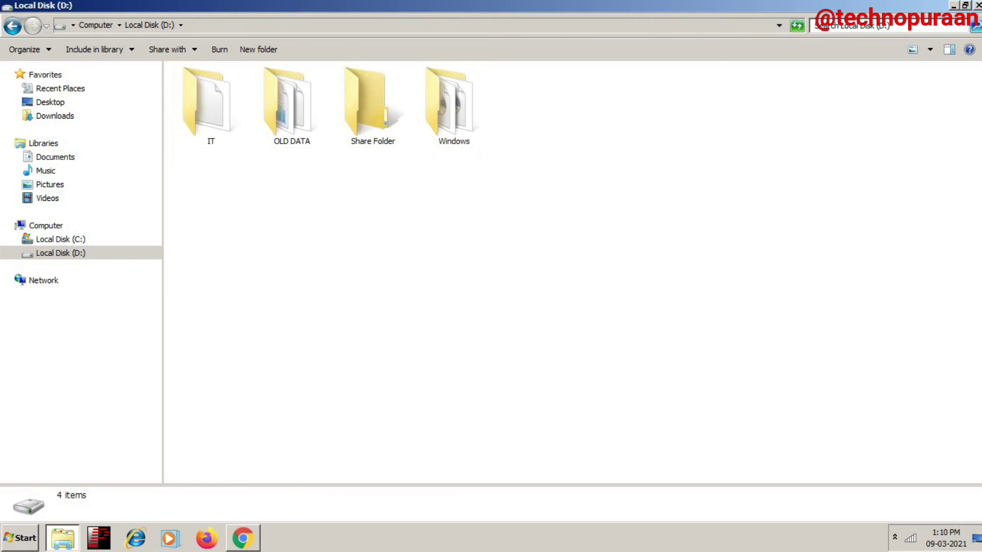
Step: Open the share list on \\192.168.29.245 from the Run box
key(super+r)
text(\)
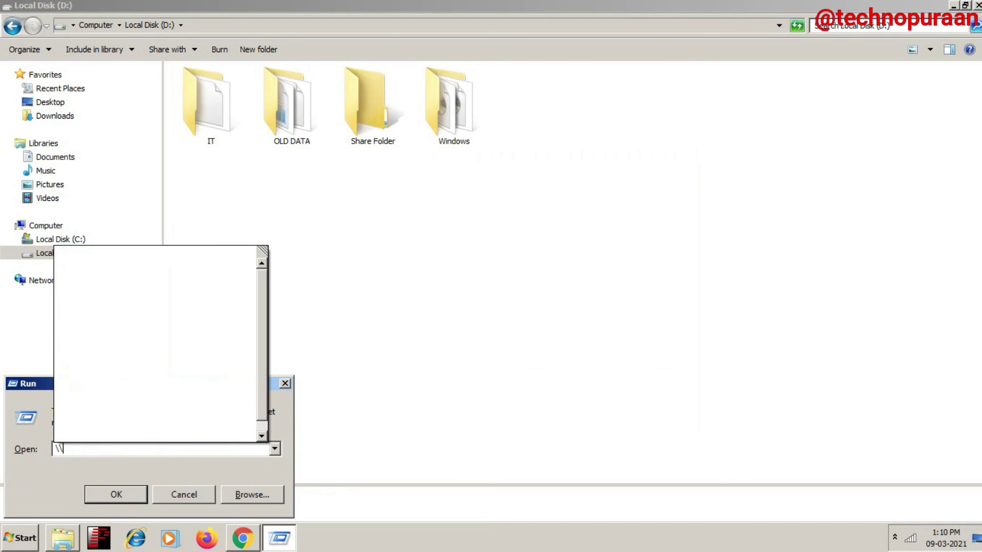
key(Down)
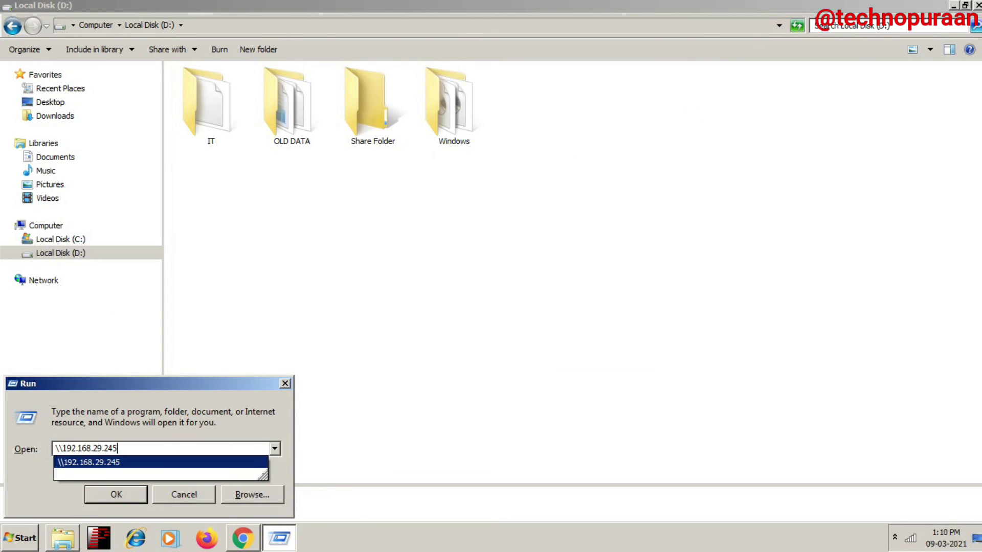
key(Return)
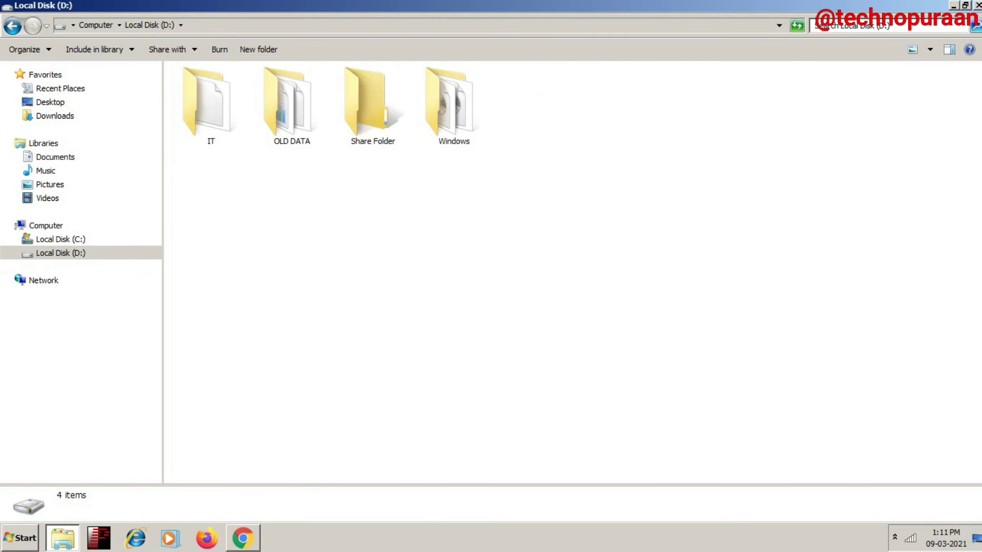
Step: Permanently delete Share Folder past the sharing warning and close the Explorer window
click(373, 105)
key(shift+Delete)
key(Return)
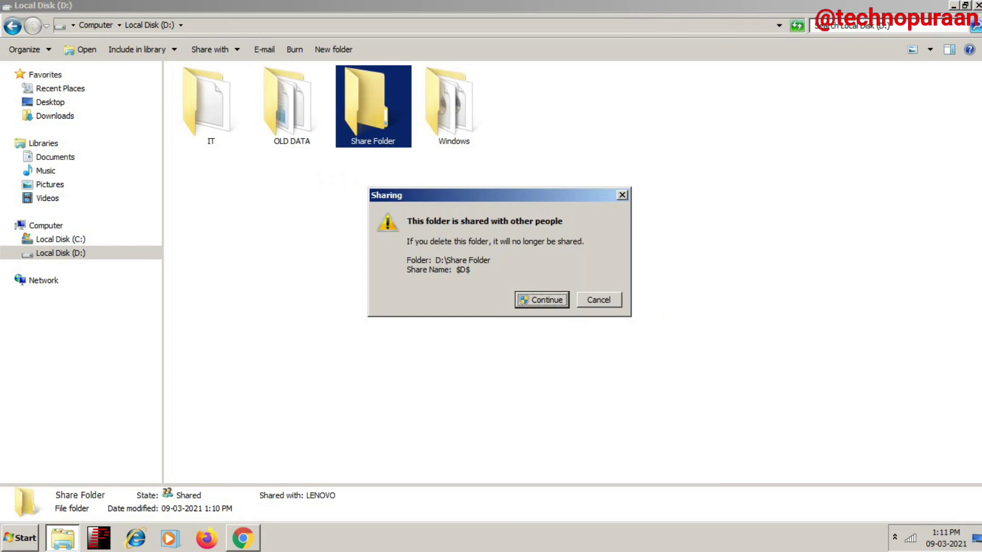
key(Return)
click(977, 5)
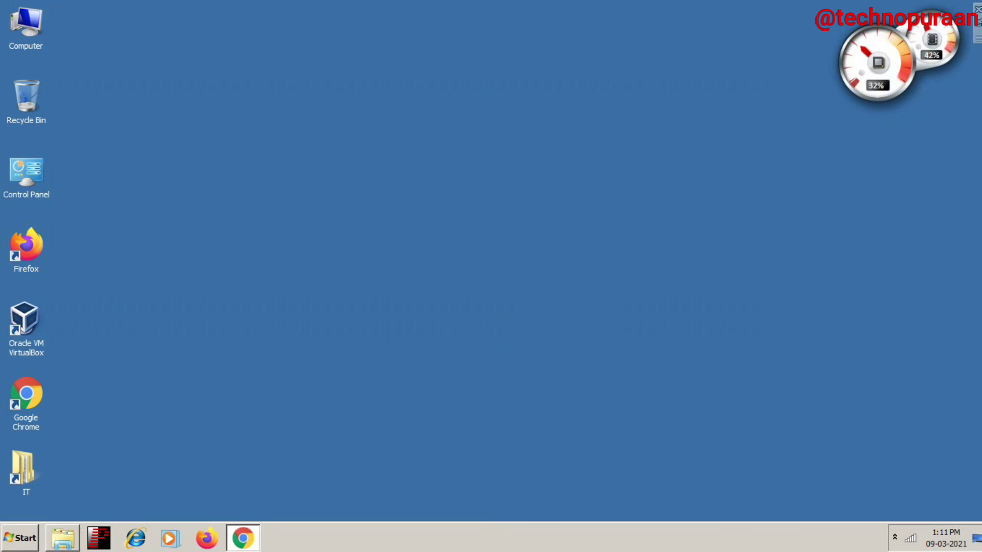